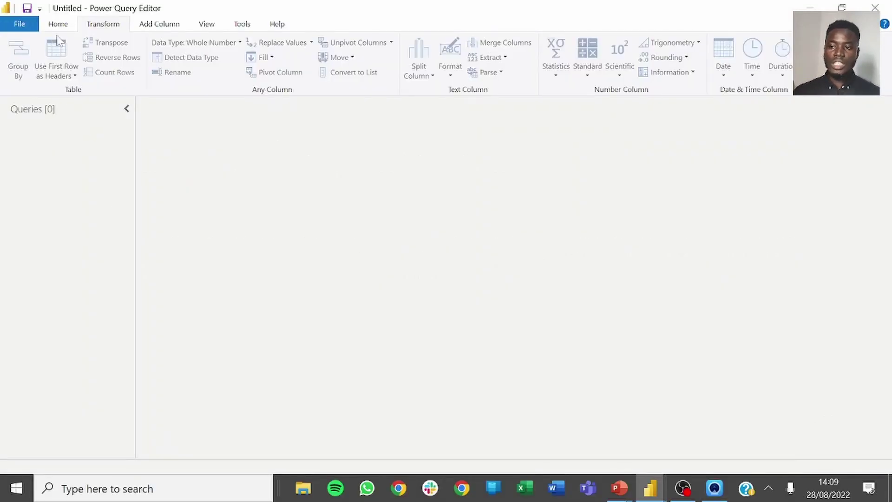
Connect to the recent SQLEXPRESS server and expand the AdventureWorksDW2017 database
{"action": "left_click", "coordinate": [58, 24]}
{"action": "left_click", "coordinate": [90, 73]}
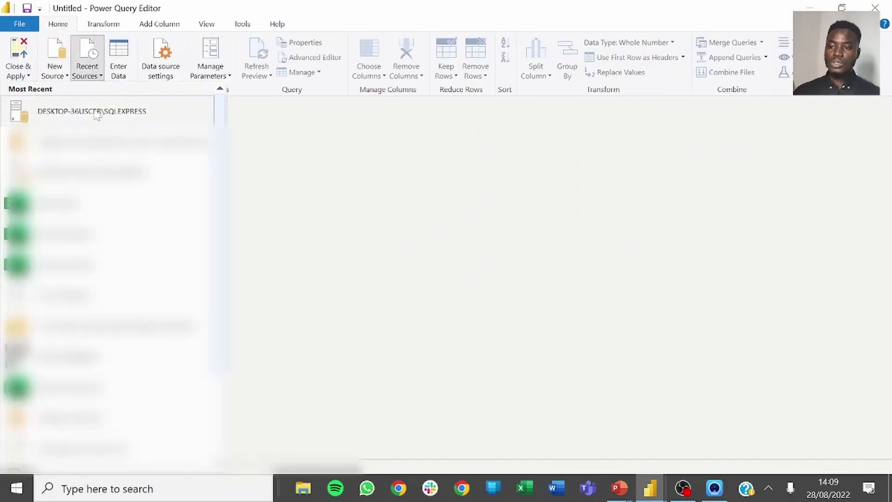
{"action": "left_click", "coordinate": [98, 115]}
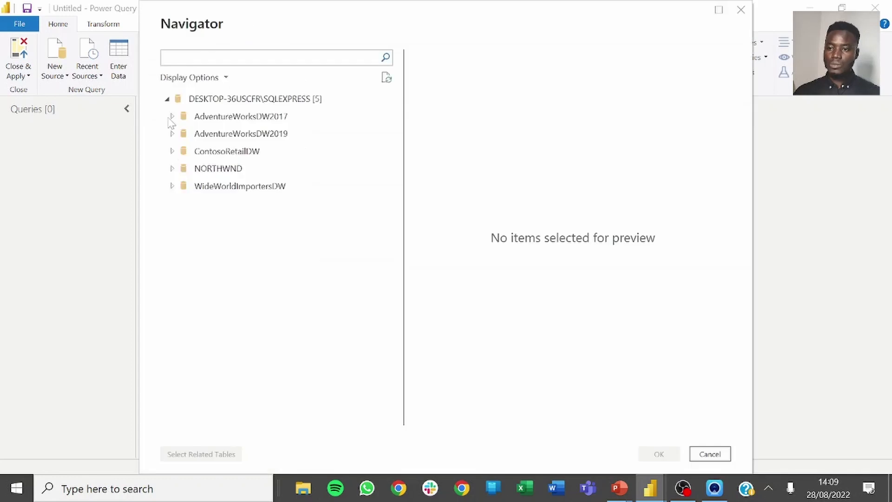
{"action": "left_click", "coordinate": [172, 116]}
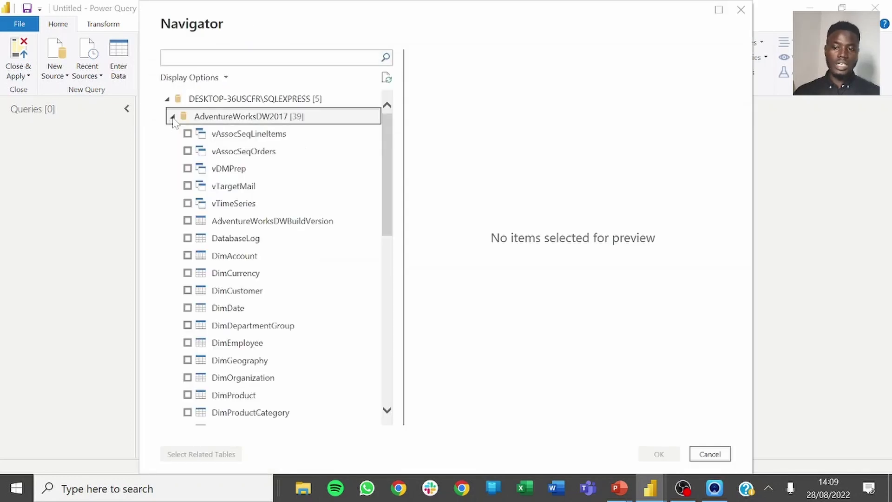
Load the DimCustomer, DimGeography and FactInternetSales tables and confirm the connection settings
{"action": "left_click", "coordinate": [187, 291]}
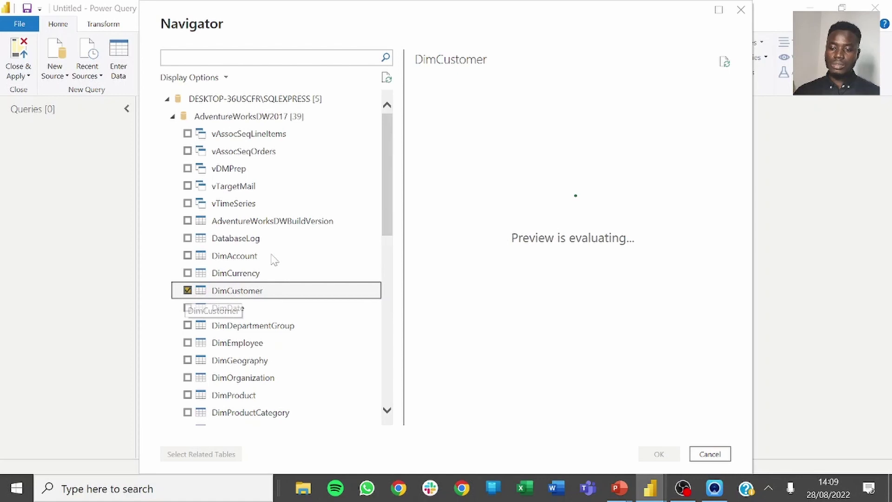
{"action": "scroll", "coordinate": [286, 282], "scroll_direction": "down", "scroll_amount": 3}
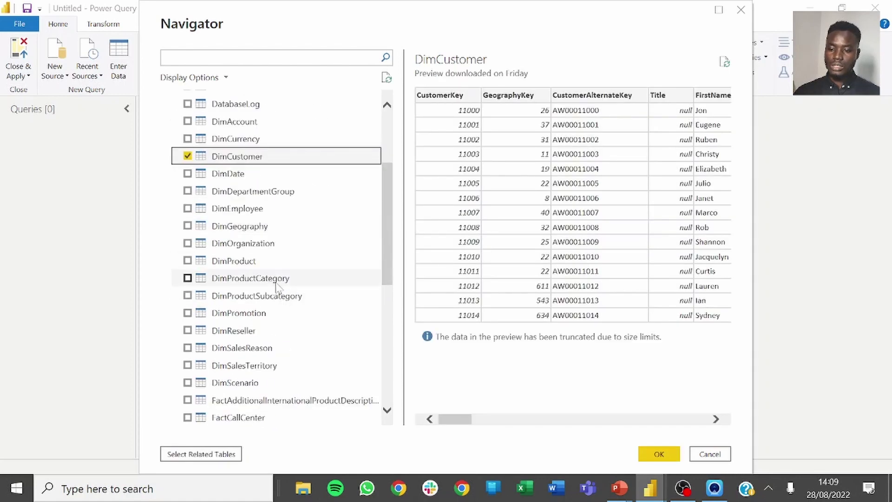
{"action": "left_click", "coordinate": [188, 226]}
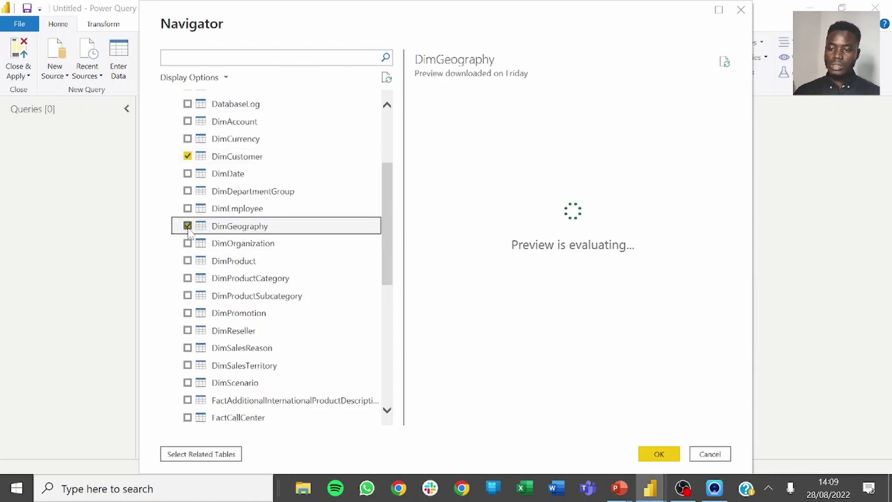
{"action": "scroll", "coordinate": [264, 263], "scroll_direction": "down", "scroll_amount": 3}
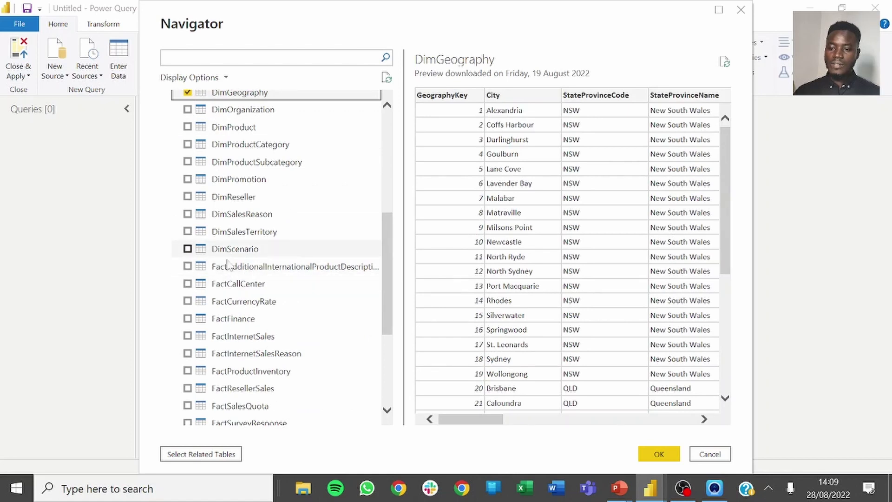
{"action": "left_click", "coordinate": [188, 336]}
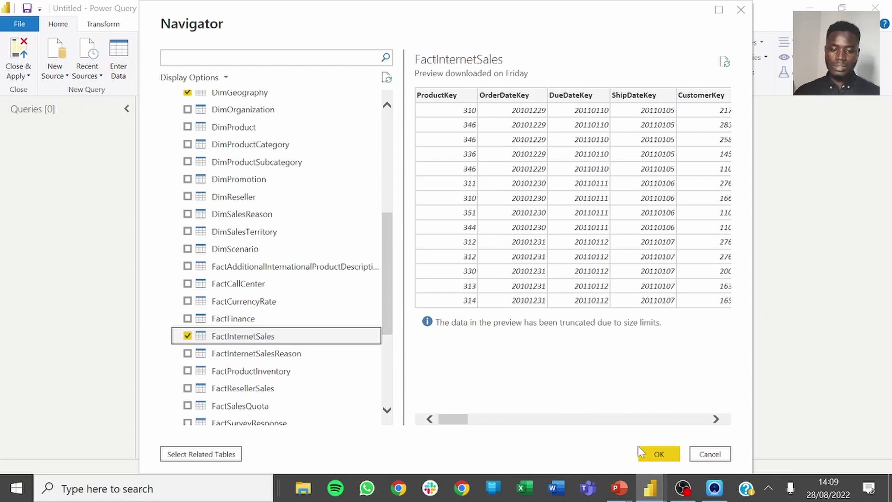
{"action": "left_click", "coordinate": [664, 453]}
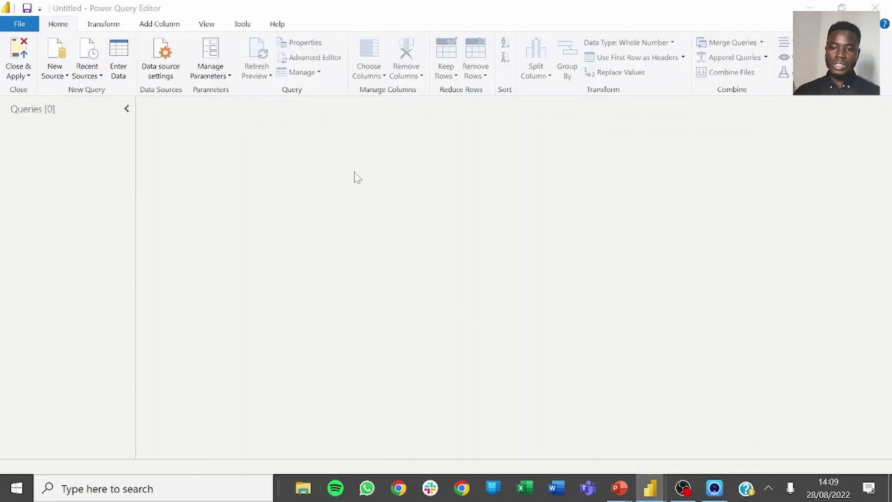
{"action": "left_click", "coordinate": [518, 312]}
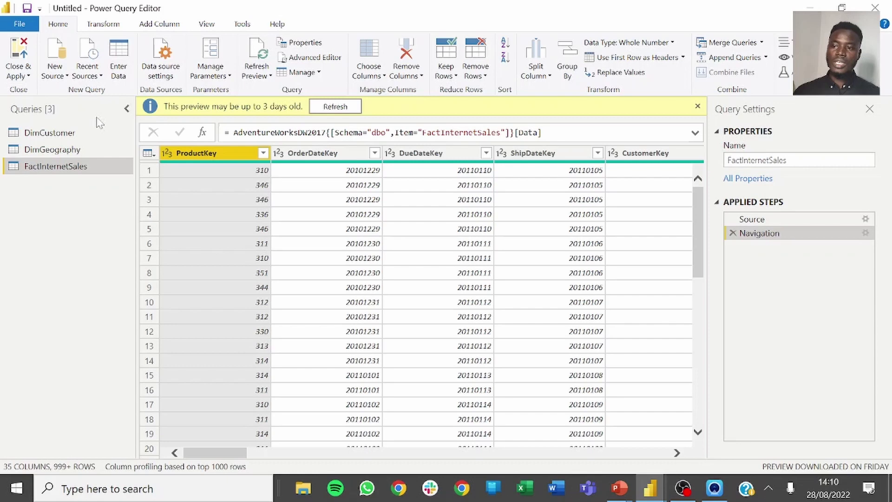
Group FactInternetSales by CustomerKey, naming the new column SalesAmount
{"action": "left_click", "coordinate": [103, 24]}
{"action": "left_click", "coordinate": [28, 62]}
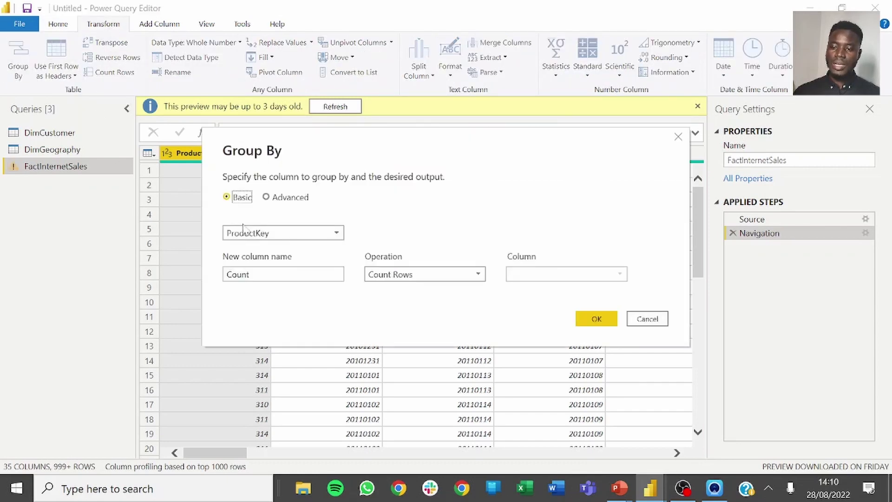
{"action": "left_click", "coordinate": [277, 232]}
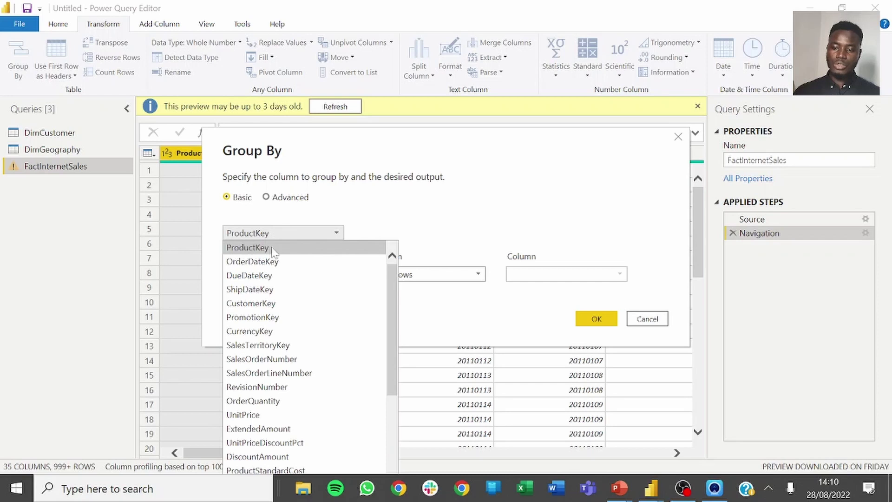
{"action": "left_click", "coordinate": [276, 304]}
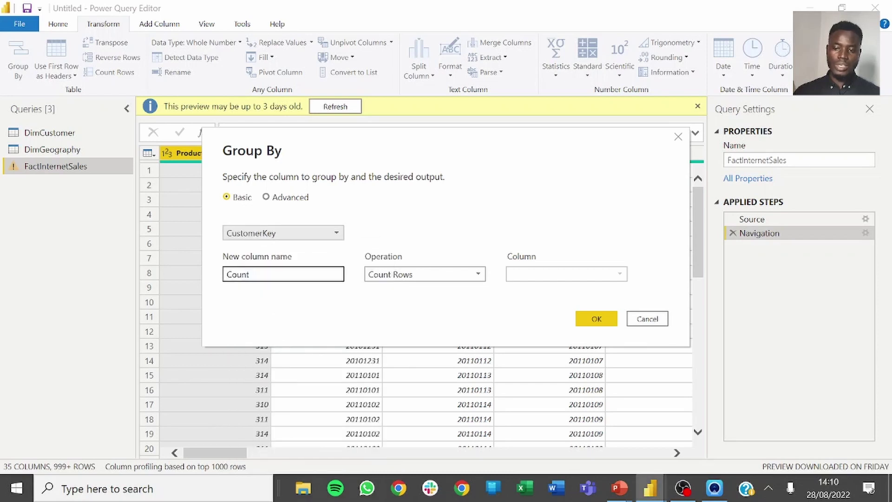
{"action": "left_click_drag", "start_coordinate": [253, 275], "coordinate": [211, 284]}
{"action": "type", "text": "Sales"}
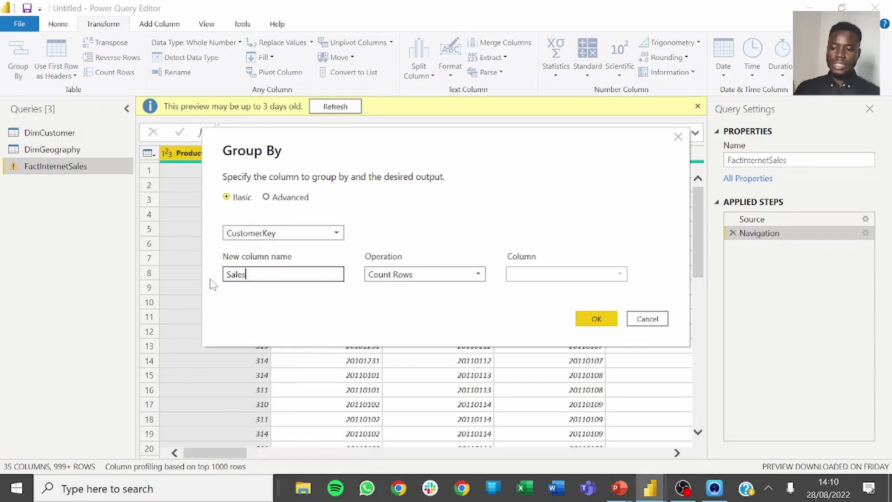
{"action": "type", "text": "Amount"}
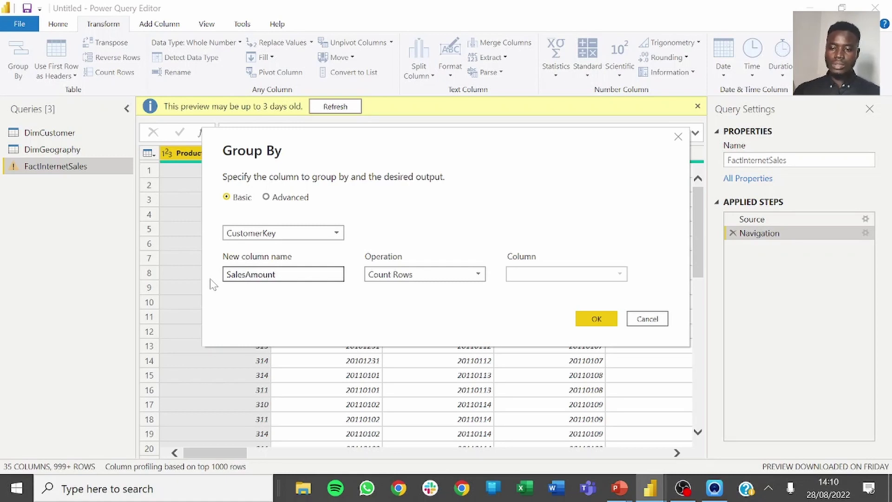
Set the aggregation to Sum of the SalesAmount column and apply the grouping
{"action": "left_click", "coordinate": [391, 275]}
{"action": "left_click", "coordinate": [393, 290]}
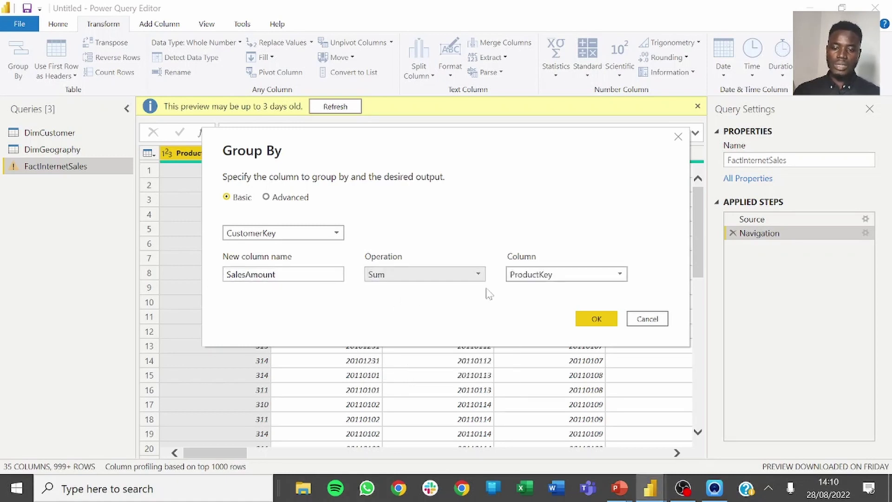
{"action": "left_click", "coordinate": [572, 275]}
{"action": "scroll", "coordinate": [599, 395], "scroll_direction": "down", "scroll_amount": 4}
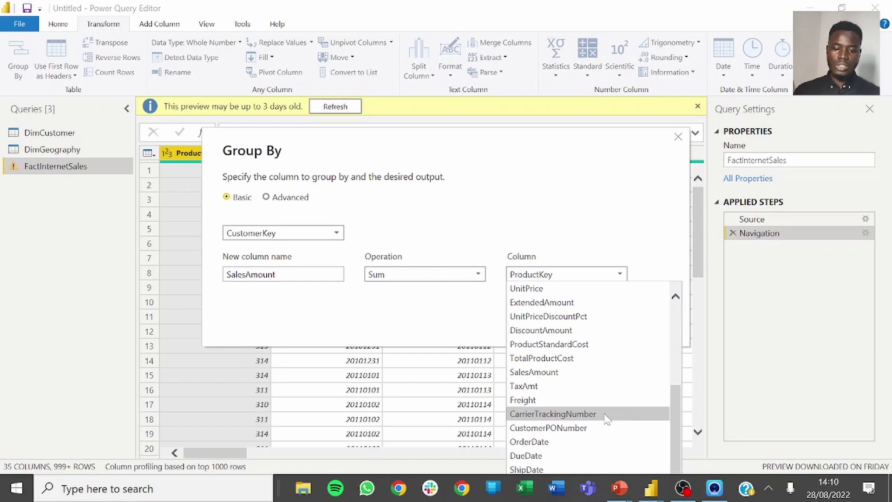
{"action": "scroll", "coordinate": [562, 367], "scroll_direction": "down", "scroll_amount": 1}
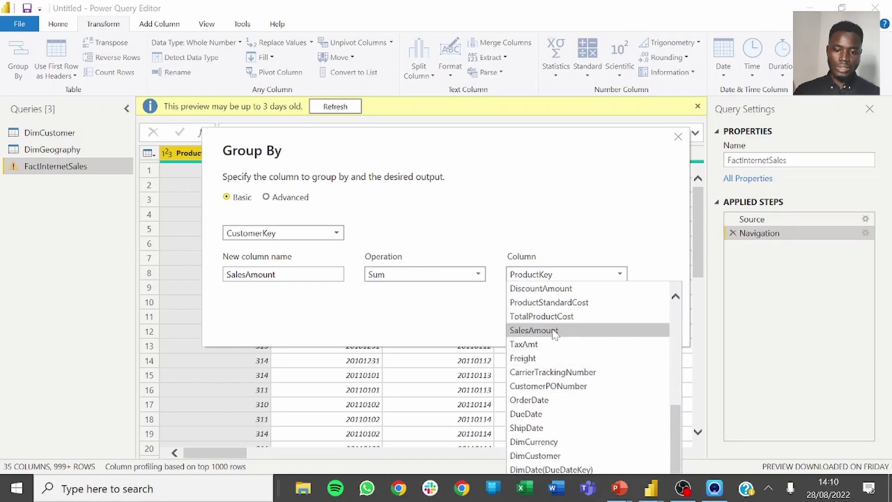
{"action": "left_click", "coordinate": [516, 331]}
{"action": "left_click", "coordinate": [586, 320]}
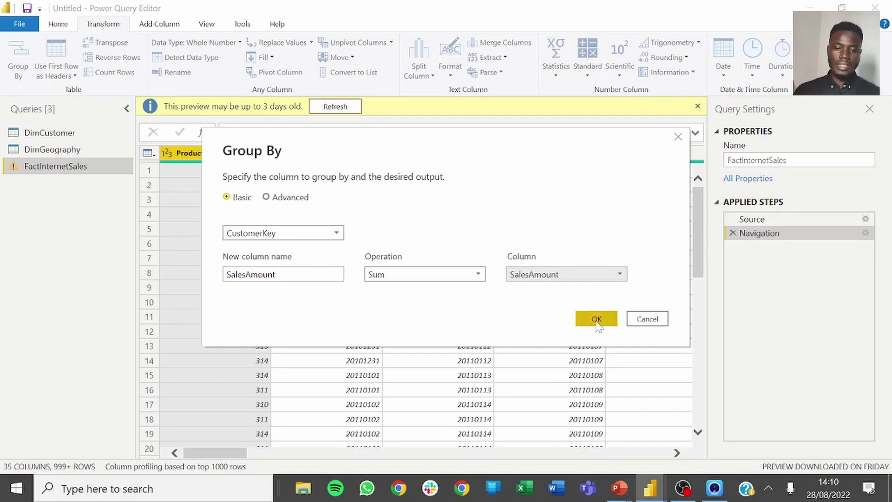
{"action": "left_click", "coordinate": [587, 320]}
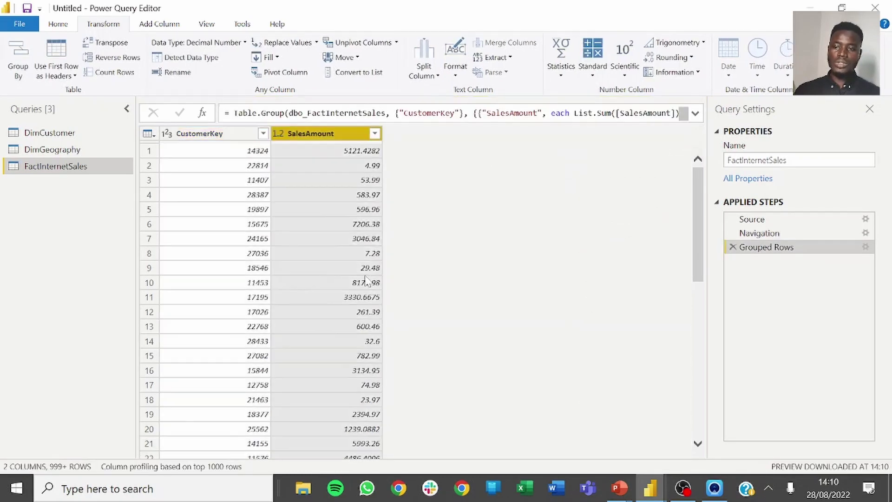
Rename the FactInternetSales query to 'SalesAmount By Customer'
{"action": "double_click", "coordinate": [49, 170]}
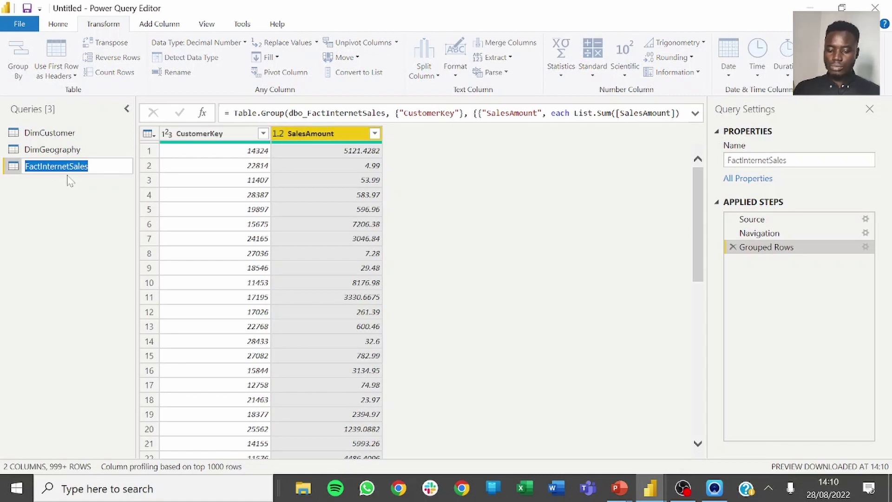
{"action": "type", "text": "T"}
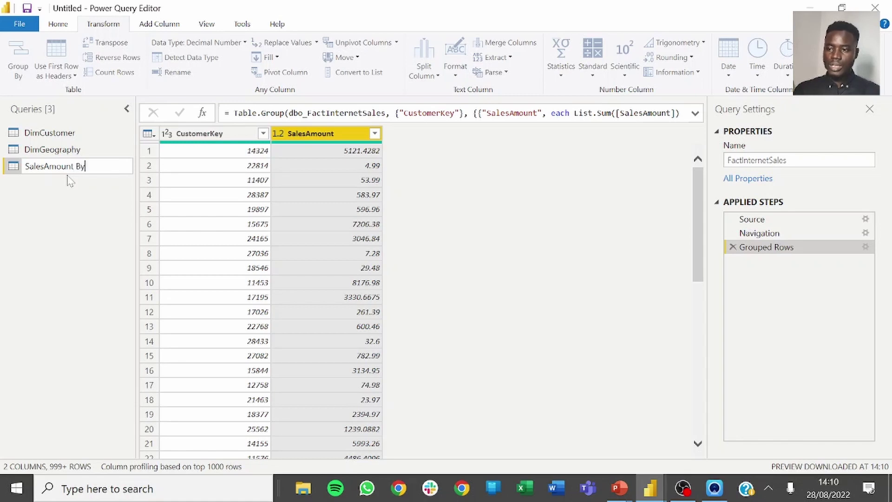
{"action": "type", "text": "alesAmount By Customer"}
{"action": "key", "text": "Return"}
Disable loading for SalesAmount By Customer and open the DimCustomer query
{"action": "right_click", "coordinate": [82, 167]}
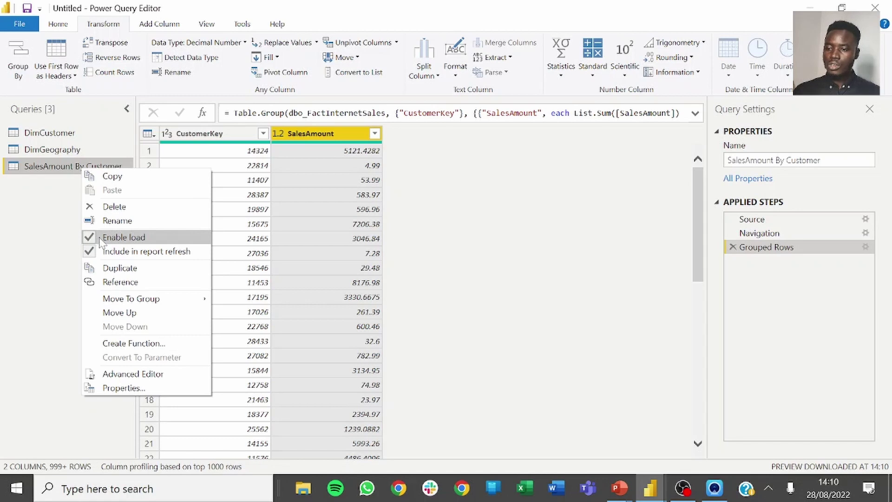
{"action": "left_click", "coordinate": [101, 238]}
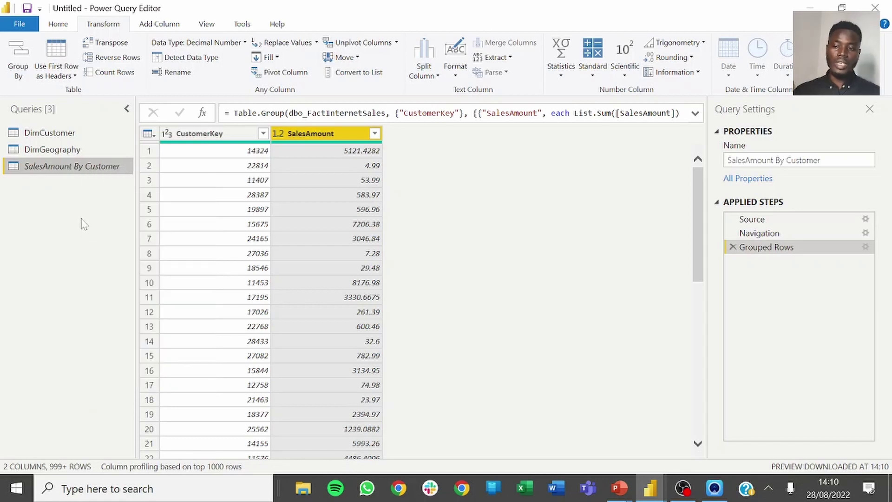
{"action": "left_click", "coordinate": [56, 134]}
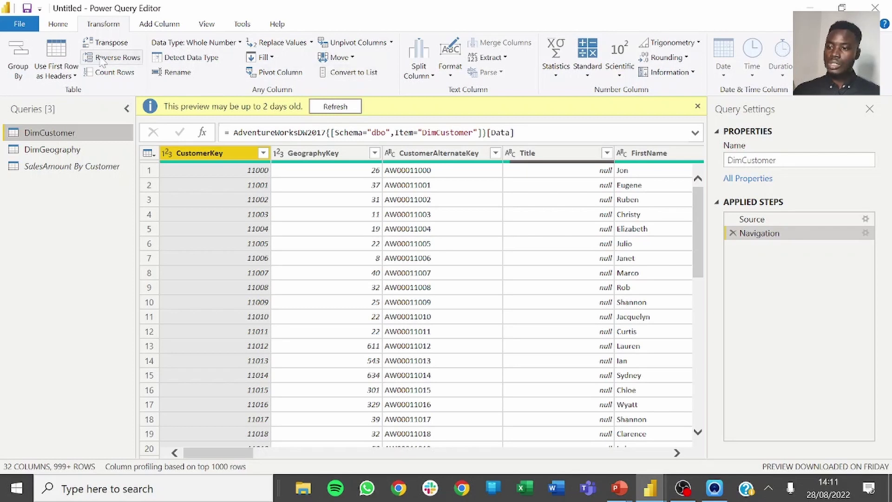
Using Choose Columns, clear all and keep only CustomerKey and GeographyKey in DimCustomer
{"action": "left_click", "coordinate": [60, 26]}
{"action": "left_click", "coordinate": [368, 75]}
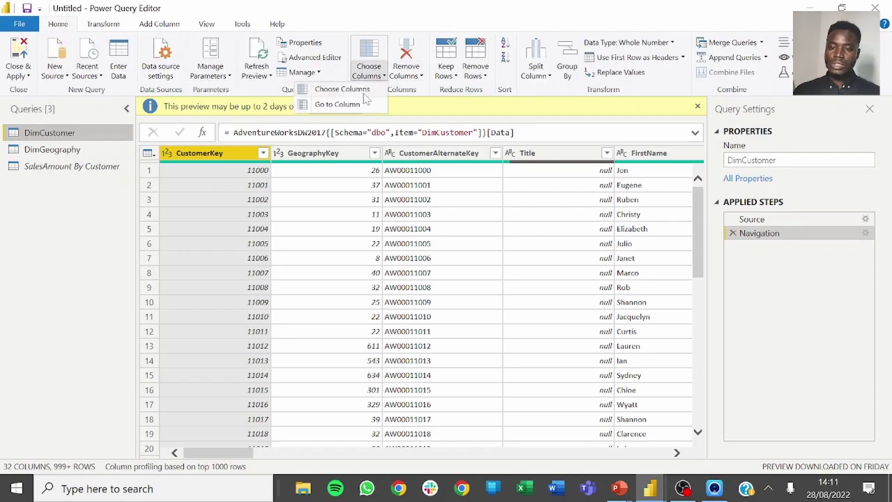
{"action": "left_click", "coordinate": [364, 89]}
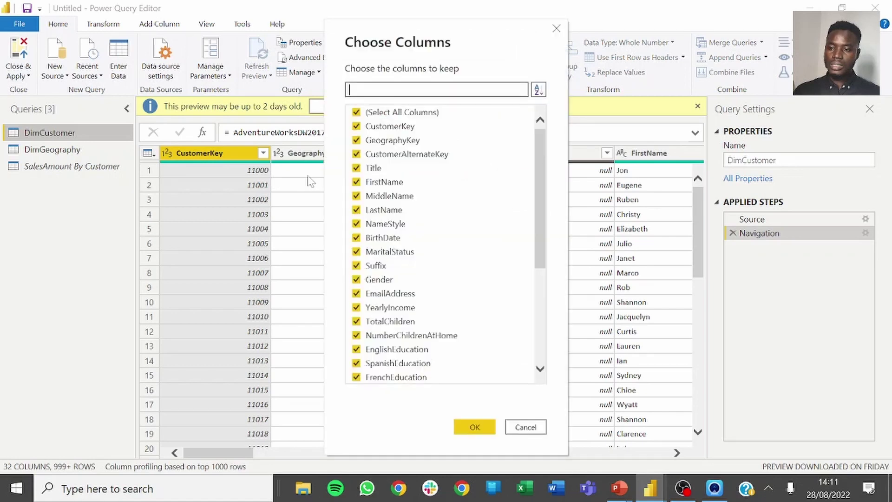
{"action": "left_click", "coordinate": [381, 113]}
{"action": "left_click", "coordinate": [381, 126]}
{"action": "left_click", "coordinate": [381, 140]}
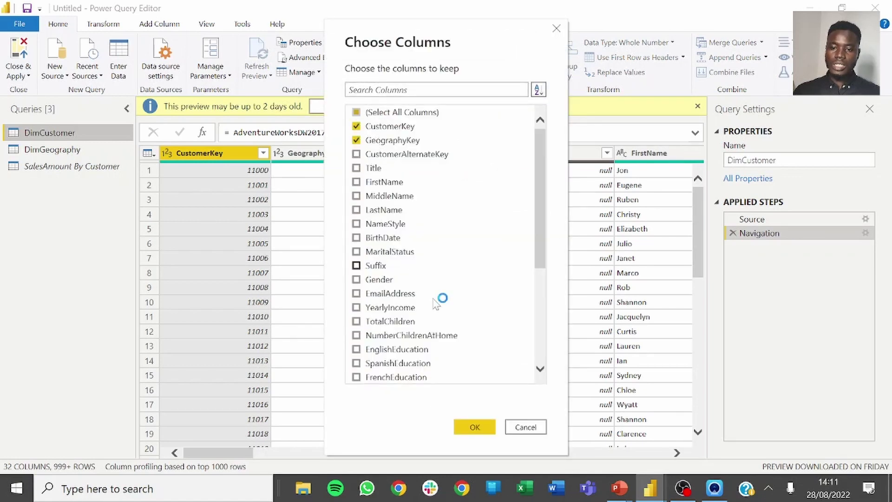
{"action": "left_click", "coordinate": [474, 427]}
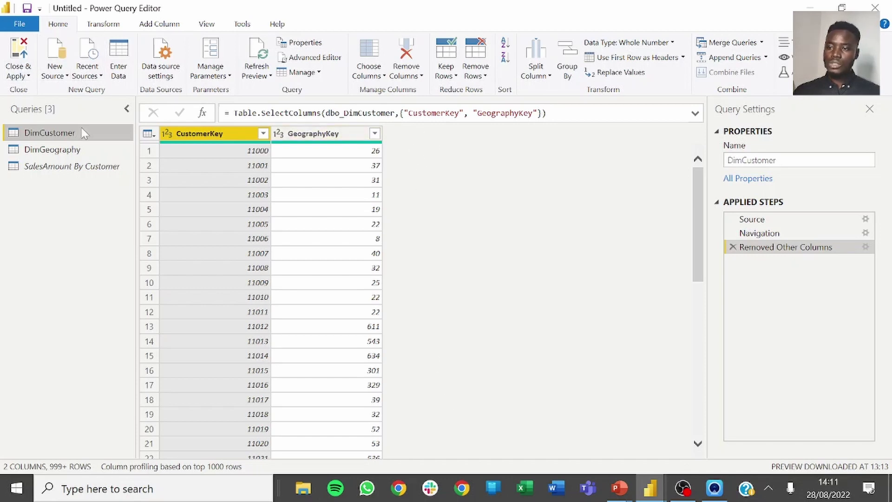
Left-outer merge DimCustomer with SalesAmount By Customer, matching CustomerKey in both tables
{"action": "left_click", "coordinate": [762, 43]}
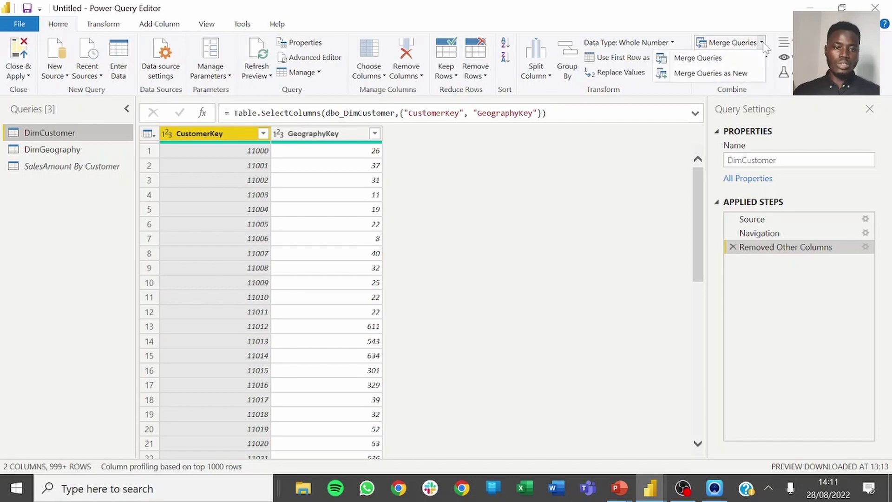
{"action": "left_click", "coordinate": [698, 57]}
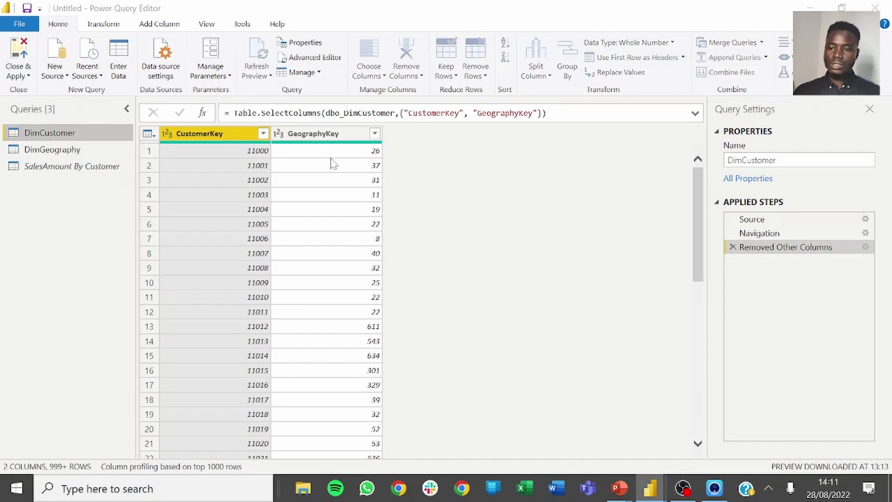
{"action": "left_click", "coordinate": [257, 119]}
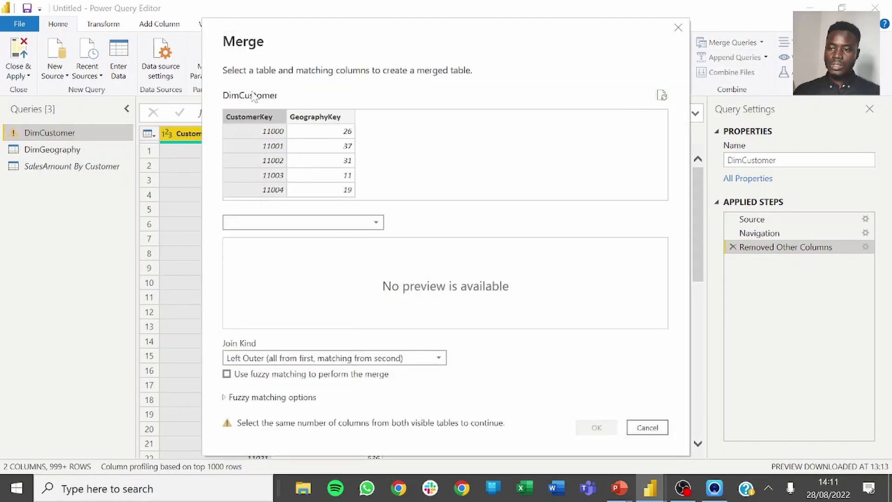
{"action": "left_click", "coordinate": [274, 227]}
{"action": "left_click", "coordinate": [273, 267]}
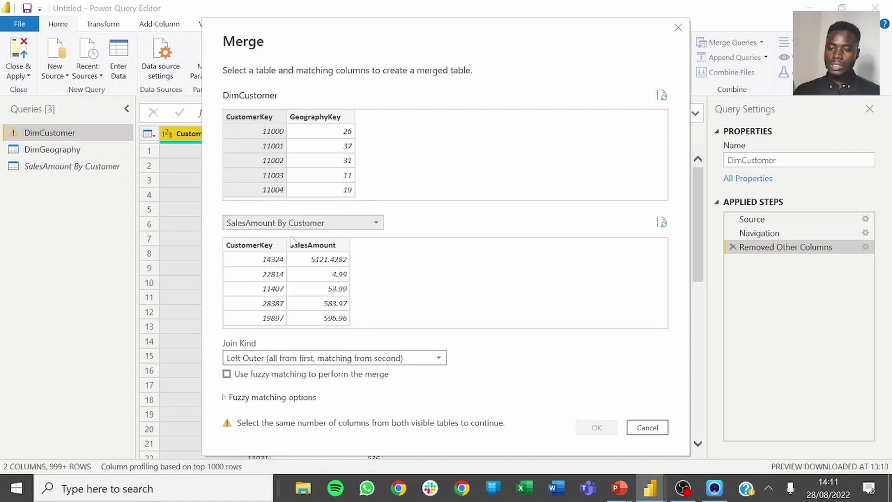
{"action": "left_click", "coordinate": [273, 246]}
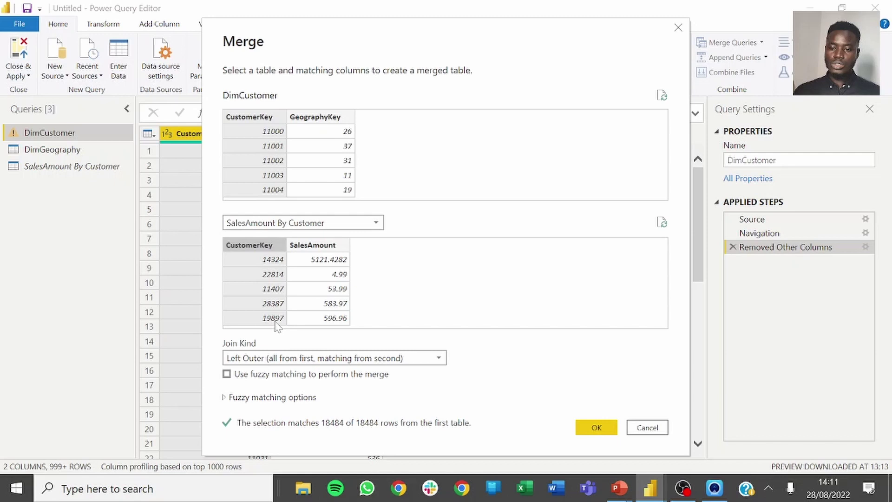
{"action": "left_click", "coordinate": [597, 429]}
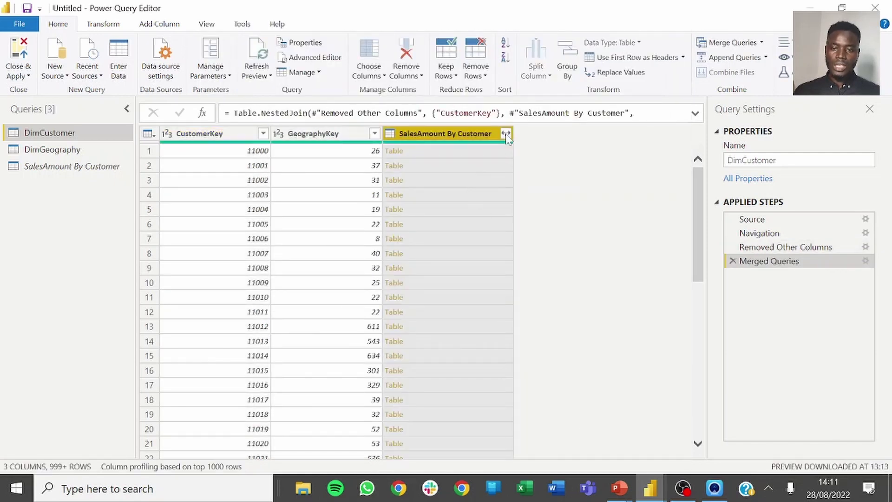
Expand only SalesAmount from the merged column, then glance at DimGeography and return to DimCustomer
{"action": "left_click", "coordinate": [505, 134]}
{"action": "left_click", "coordinate": [302, 203]}
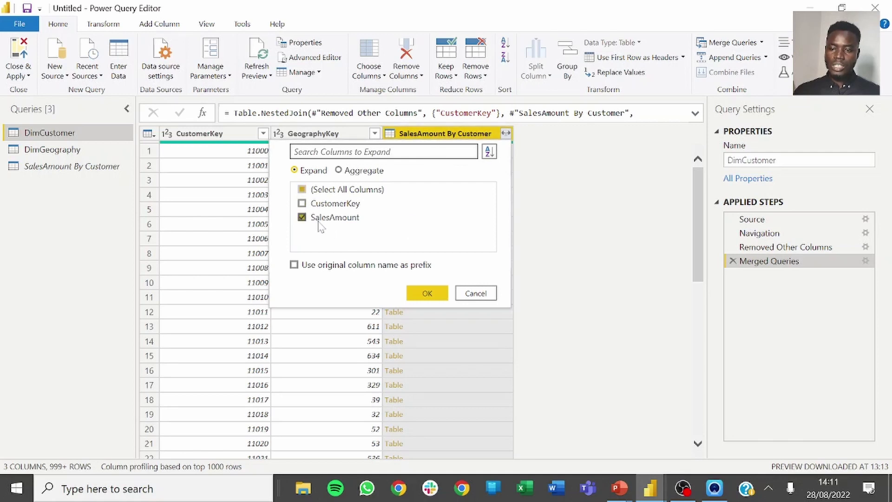
{"action": "left_click", "coordinate": [426, 293]}
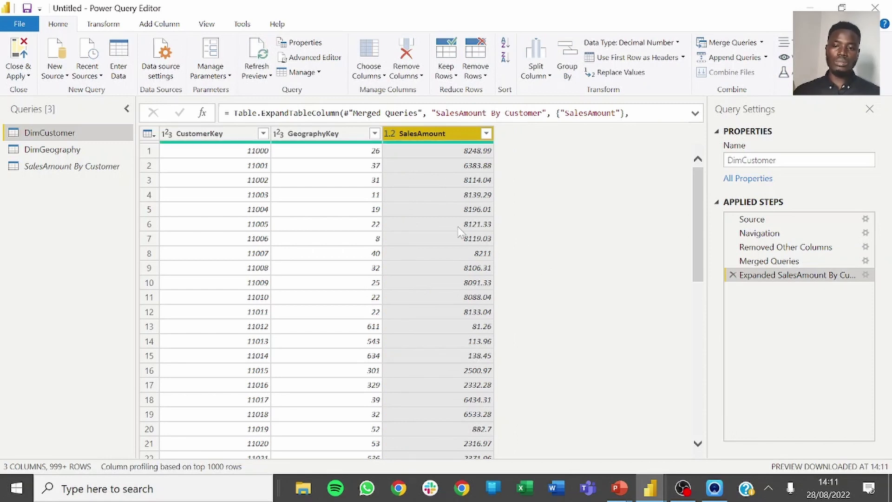
{"action": "left_click", "coordinate": [45, 150]}
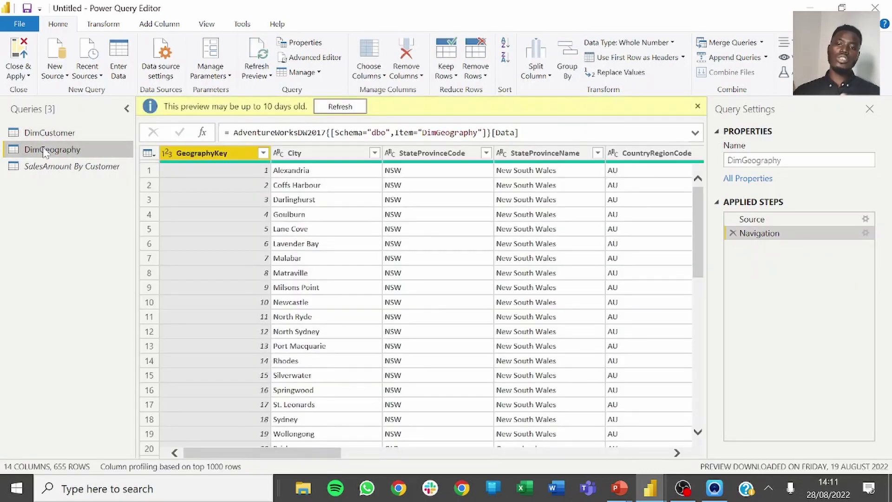
{"action": "left_click", "coordinate": [56, 133]}
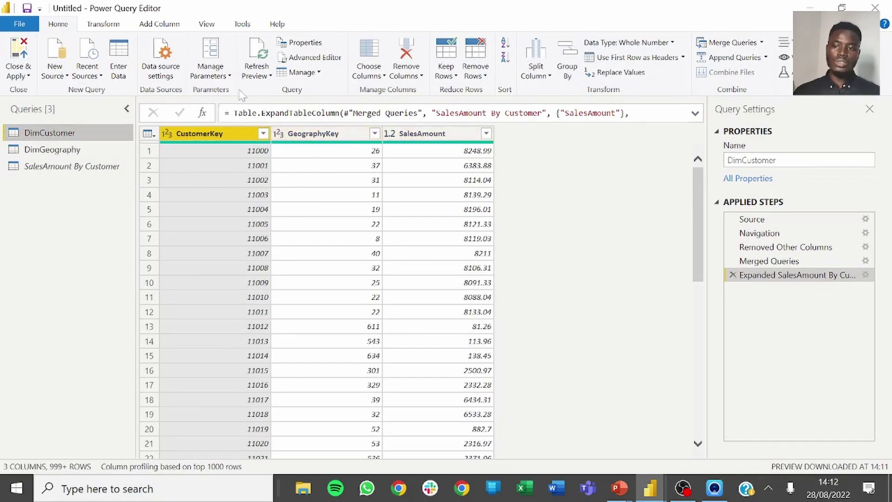
Group DimCustomer by GeographyKey into a new SalesAmount column holding the Sum of SalesAmount
{"action": "left_click", "coordinate": [106, 27]}
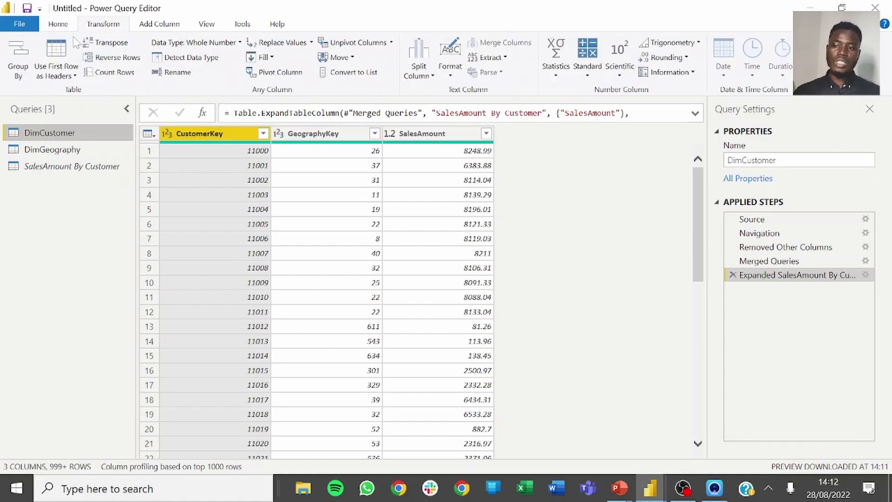
{"action": "left_click", "coordinate": [29, 52]}
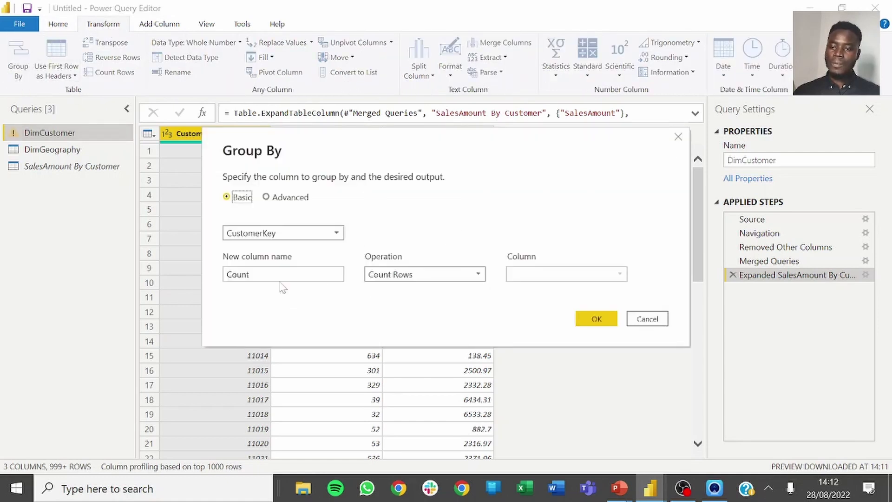
{"action": "left_click", "coordinate": [288, 239]}
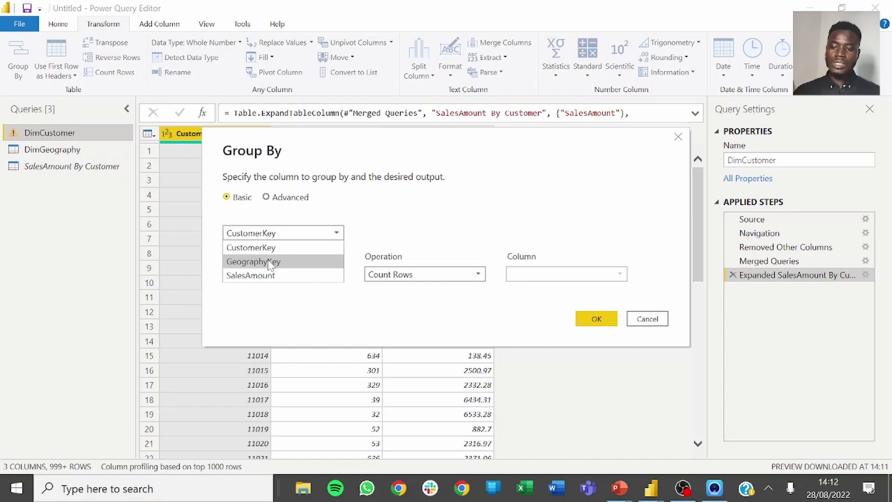
{"action": "left_click", "coordinate": [274, 261]}
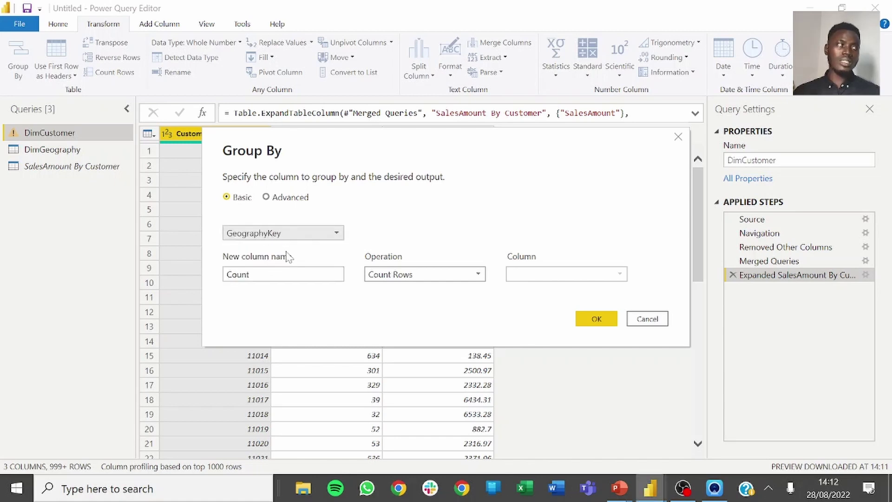
{"action": "left_click", "coordinate": [261, 279]}
{"action": "key", "text": "ctrl+a"}
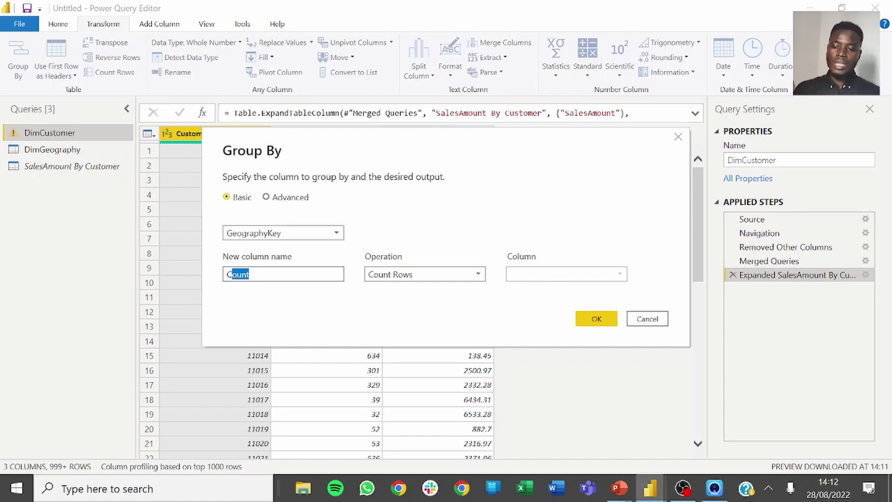
{"action": "type", "text": "Sales"}
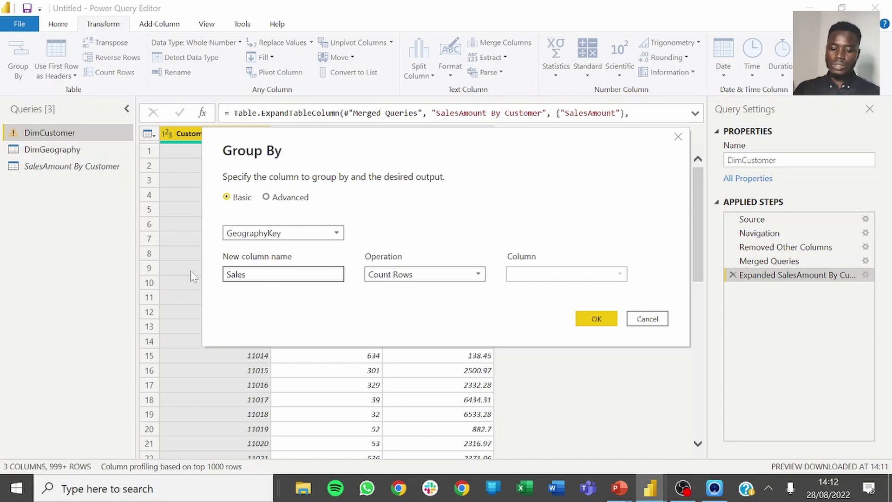
{"action": "type", "text": "Amount"}
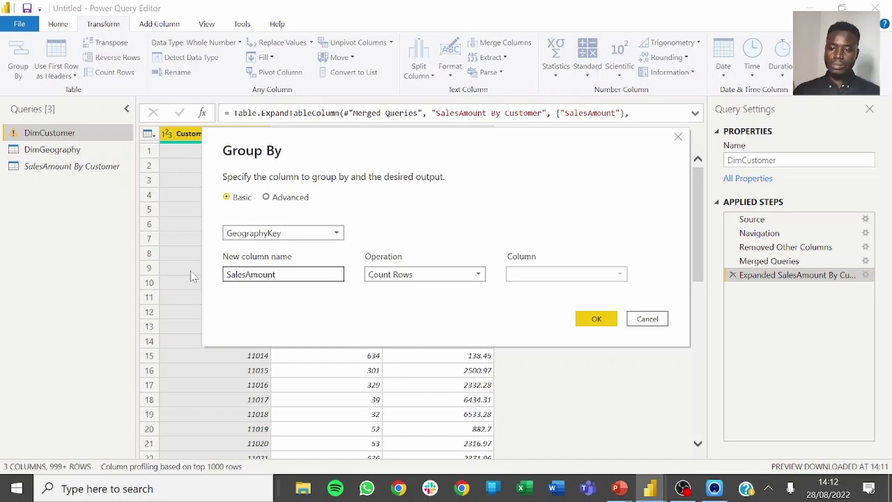
{"action": "left_click", "coordinate": [403, 275]}
{"action": "left_click", "coordinate": [399, 289]}
{"action": "left_click", "coordinate": [572, 278]}
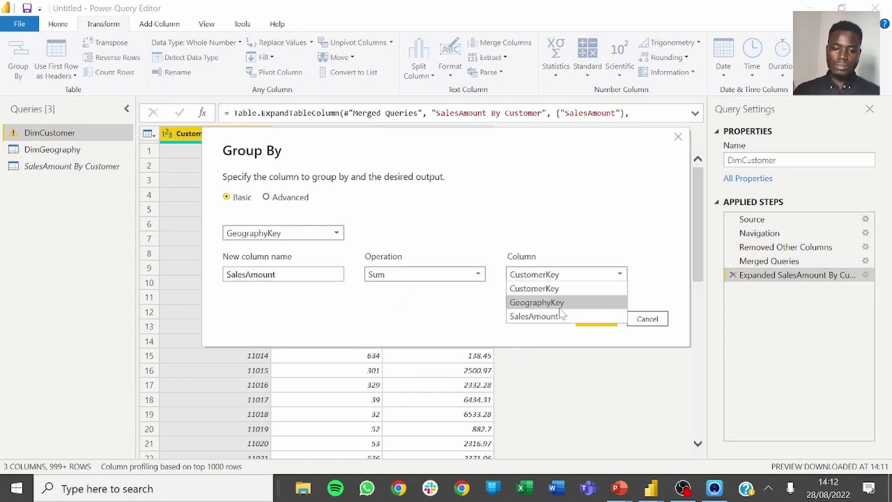
{"action": "left_click", "coordinate": [557, 313]}
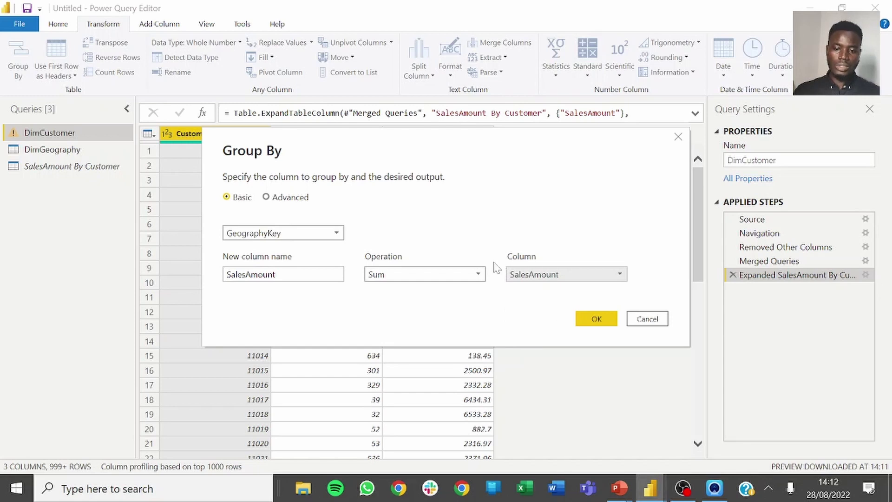
{"action": "left_click", "coordinate": [590, 318]}
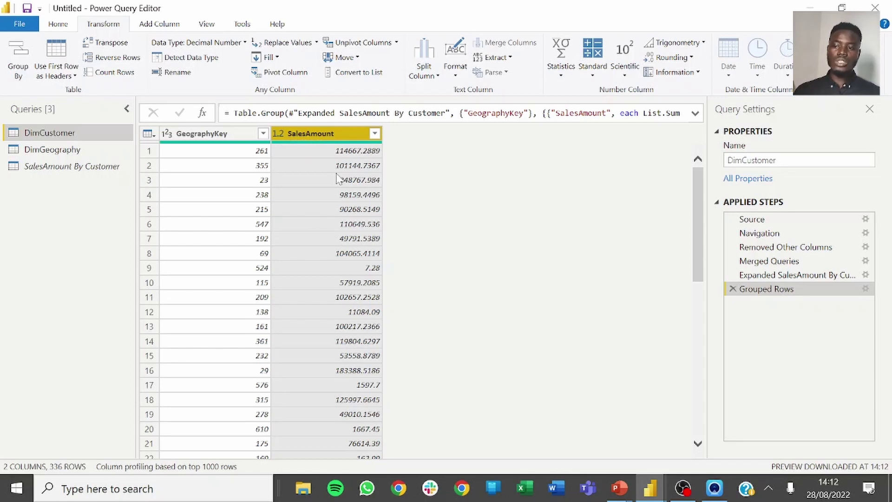
Rename the grouped DimCustomer query to 'SalesAmount By Geography'
{"action": "right_click", "coordinate": [43, 133]}
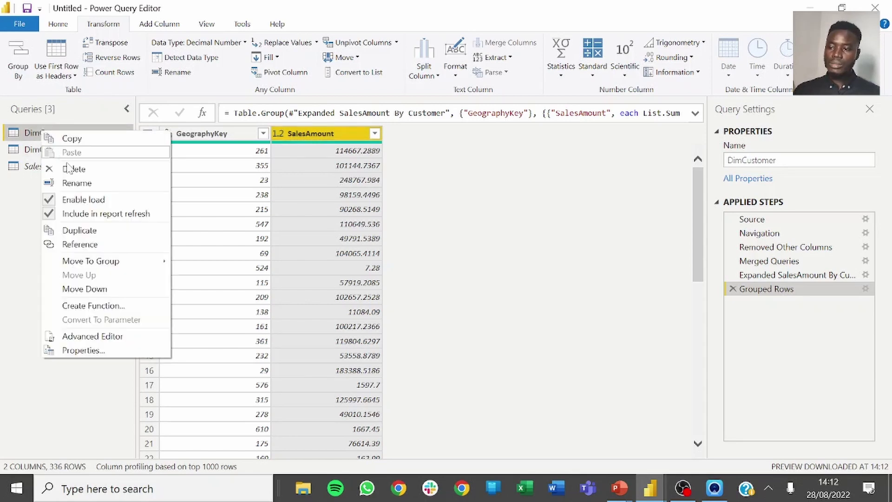
{"action": "left_click", "coordinate": [77, 183]}
{"action": "type", "text": "SalesAmount By Geography"}
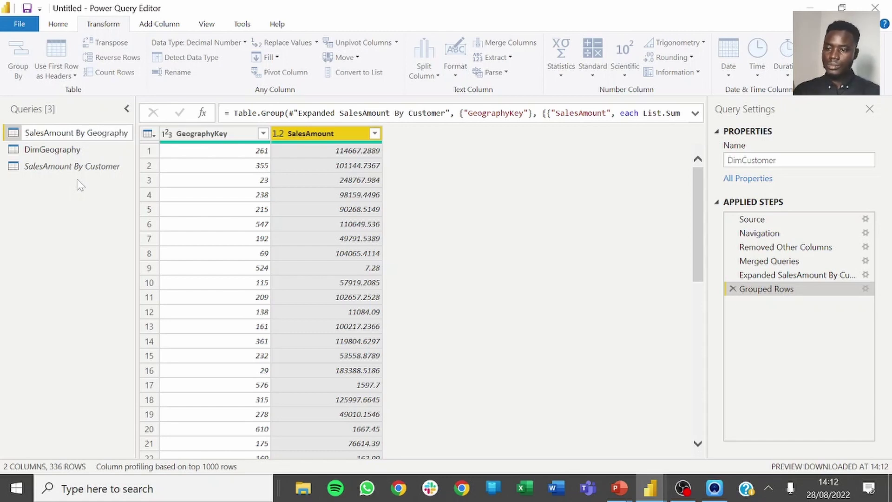
{"action": "key", "text": "Return"}
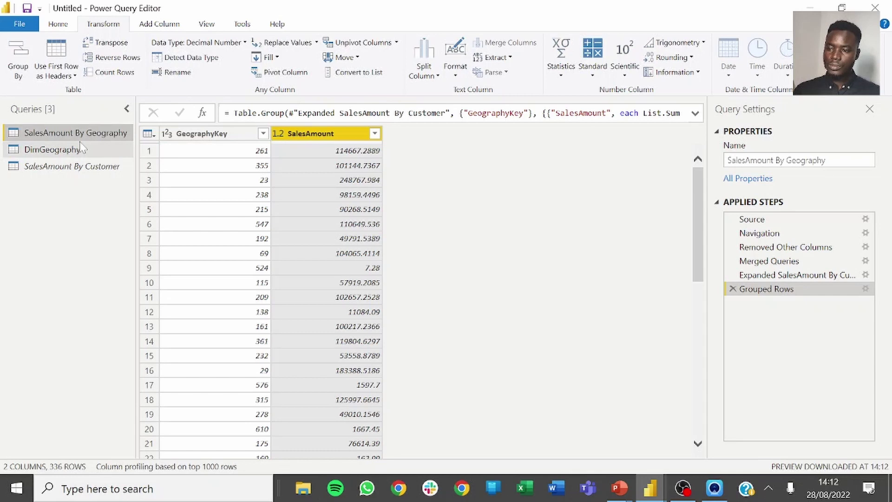
Disable loading for SalesAmount By Geography and open the DimGeography query
{"action": "right_click", "coordinate": [84, 135]}
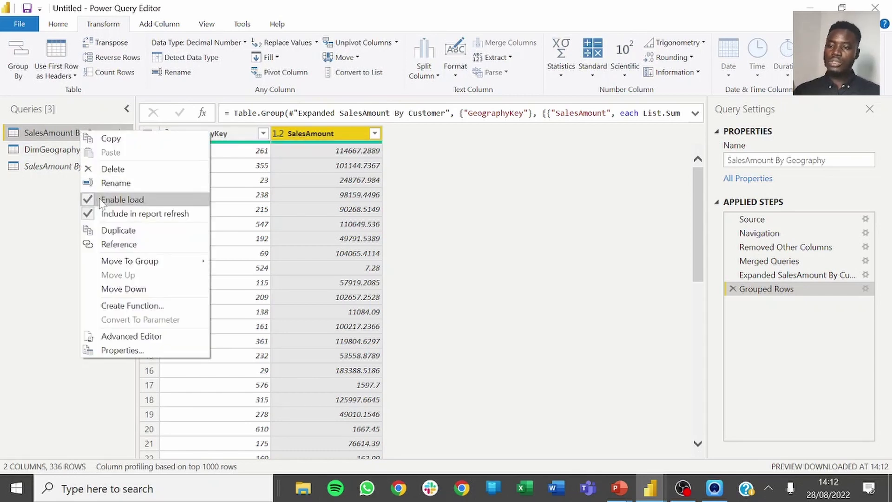
{"action": "left_click", "coordinate": [100, 201]}
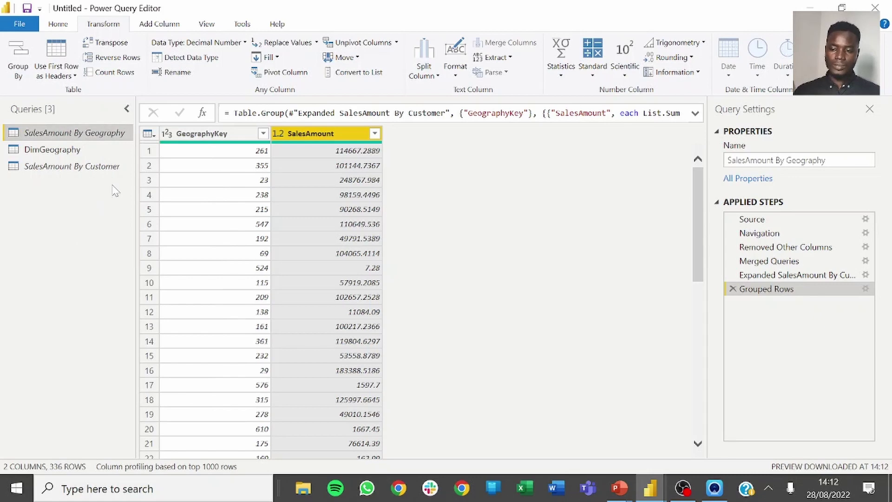
{"action": "left_click", "coordinate": [93, 150]}
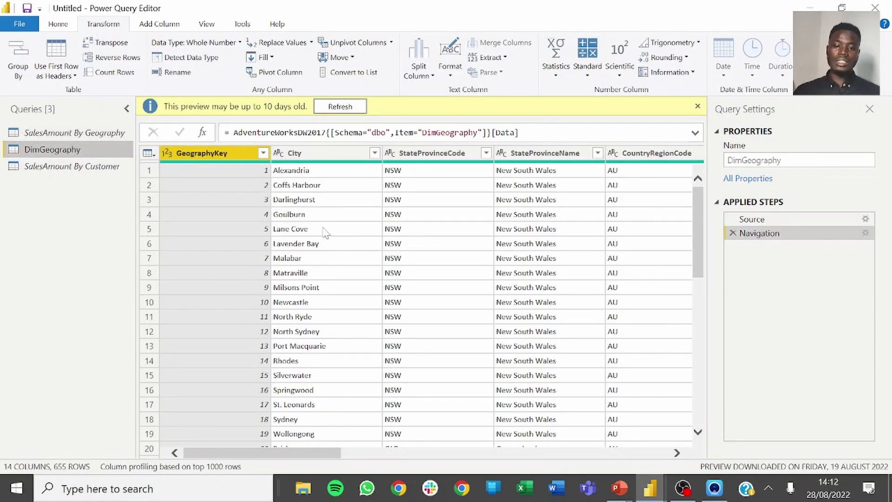
Trim DimGeography to GeographyKey, City, CountryRegionCode and EnglishCountryRegionName via Choose Columns
{"action": "left_click", "coordinate": [58, 24]}
{"action": "left_click", "coordinate": [369, 75]}
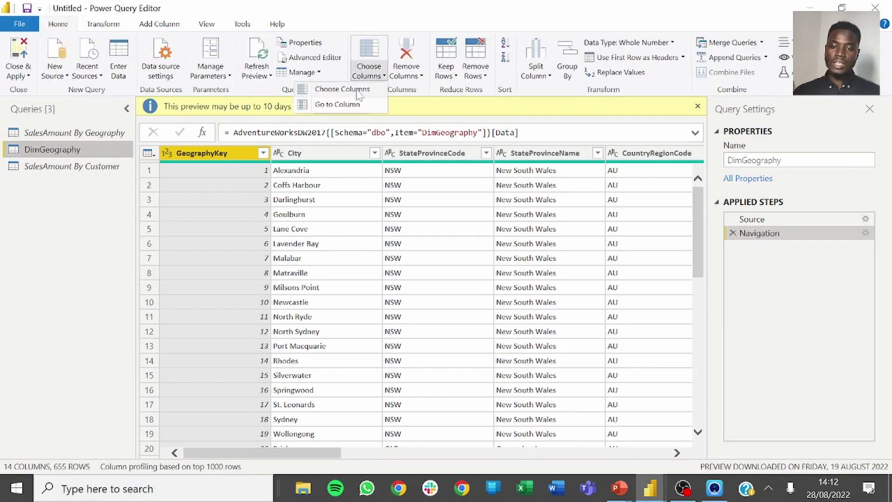
{"action": "left_click", "coordinate": [350, 88]}
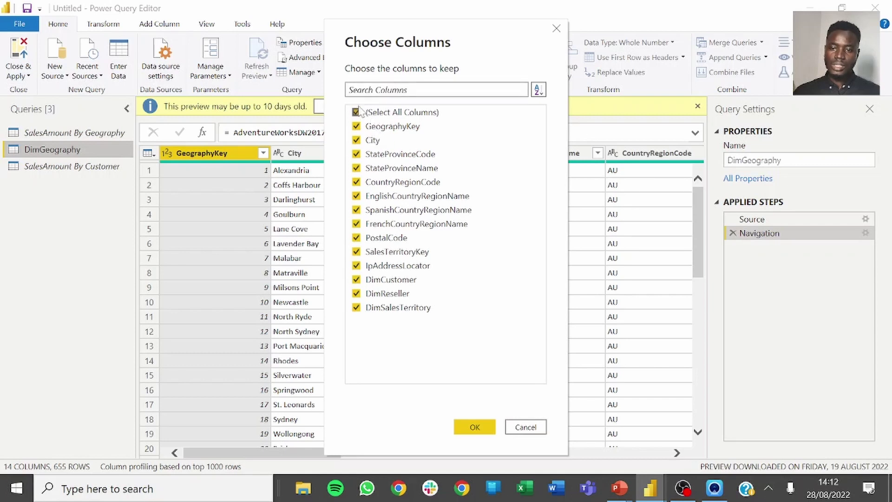
{"action": "left_click", "coordinate": [356, 112]}
{"action": "left_click", "coordinate": [372, 140]}
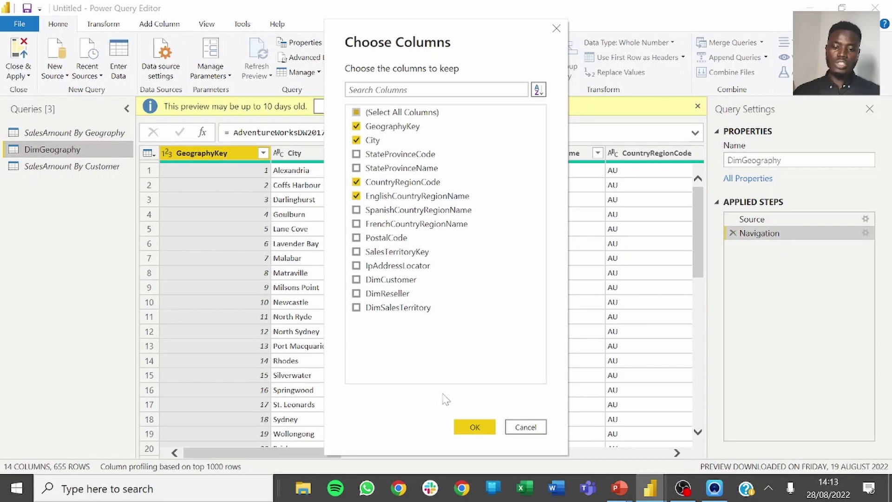
{"action": "left_click", "coordinate": [474, 426]}
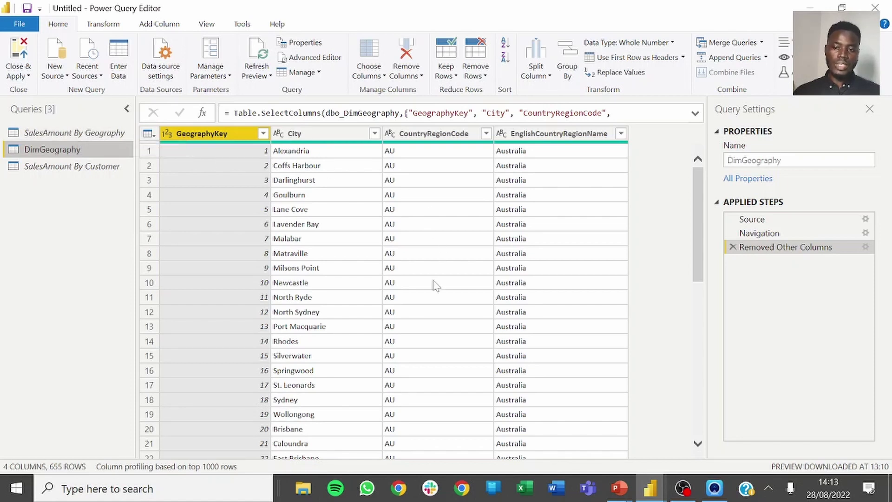
Left-outer merge DimGeography with SalesAmount By Geography, matching GeographyKey in both tables
{"action": "left_click", "coordinate": [762, 43]}
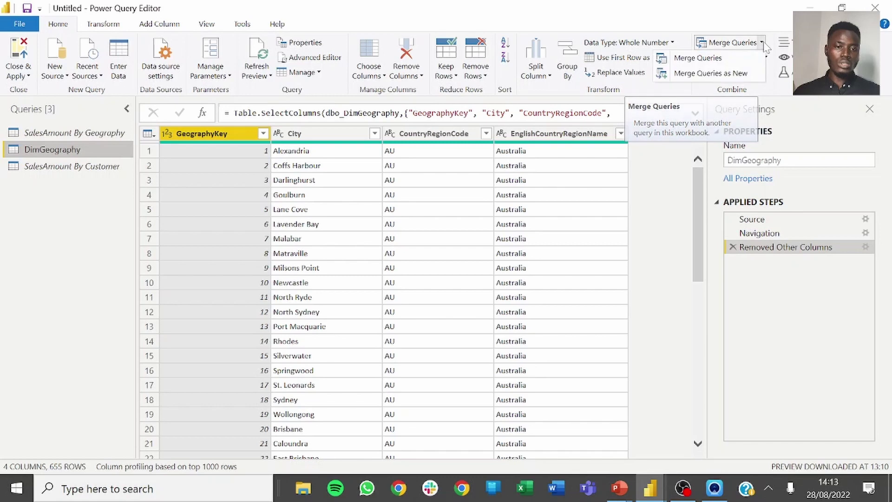
{"action": "left_click", "coordinate": [718, 61]}
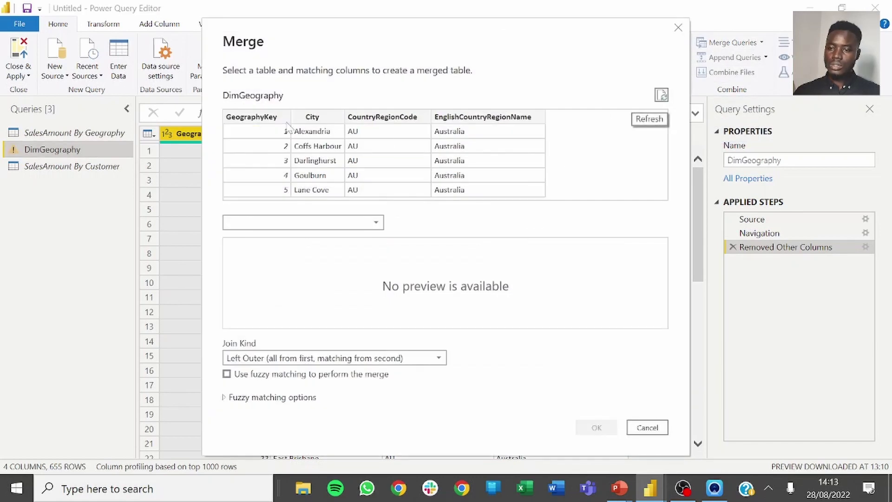
{"action": "left_click", "coordinate": [263, 124]}
{"action": "left_click", "coordinate": [282, 224]}
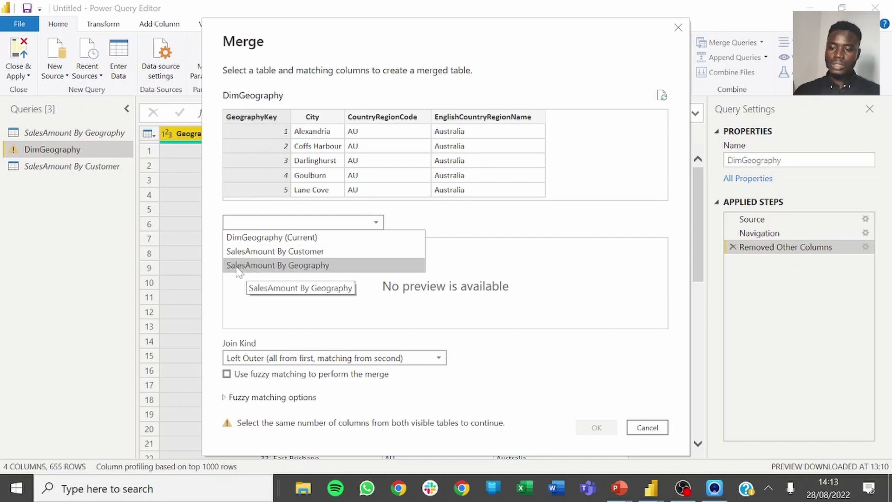
{"action": "left_click", "coordinate": [255, 266]}
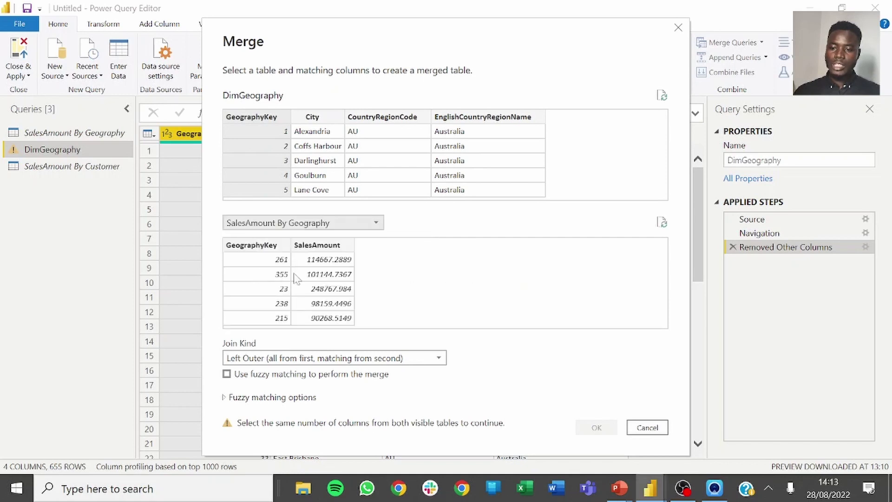
{"action": "left_click", "coordinate": [264, 247]}
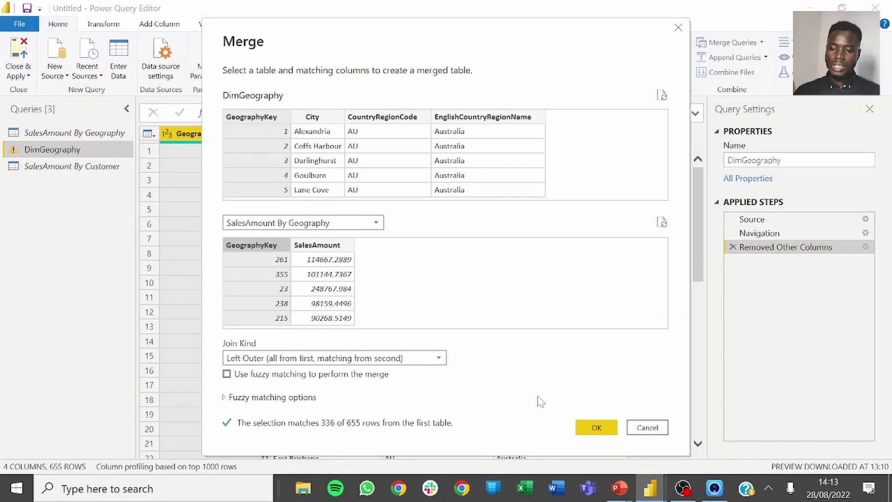
{"action": "left_click", "coordinate": [597, 427]}
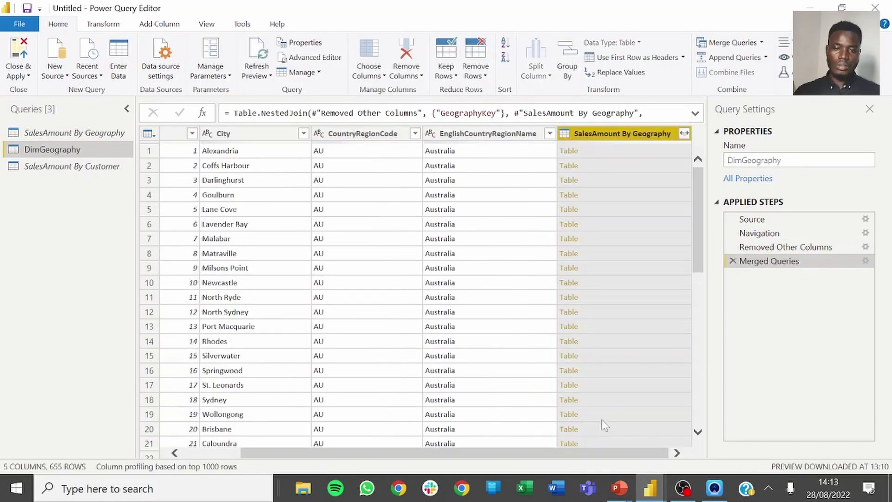
{"action": "left_click", "coordinate": [684, 133]}
Expand the merged column to SalesAmount only, excluding GeographyKey and the column-name prefix
{"action": "left_click", "coordinate": [537, 205]}
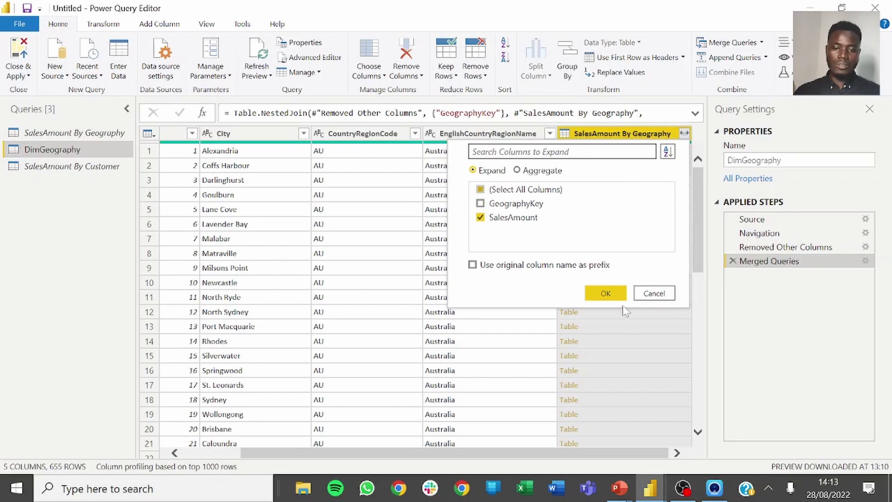
{"action": "left_click", "coordinate": [606, 293]}
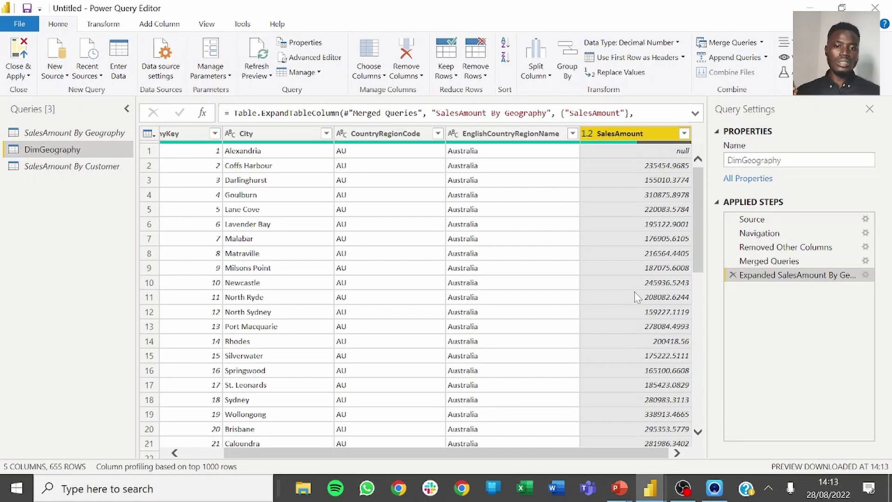
{"action": "key", "text": "alt+Tab"}
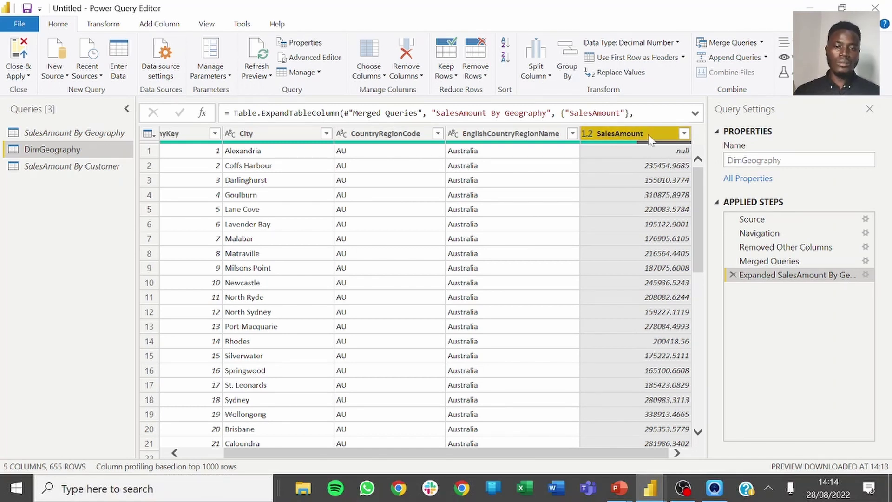
Use the SalesAmount filter options to remove empty rows
{"action": "mouse_move", "coordinate": [670, 148]}
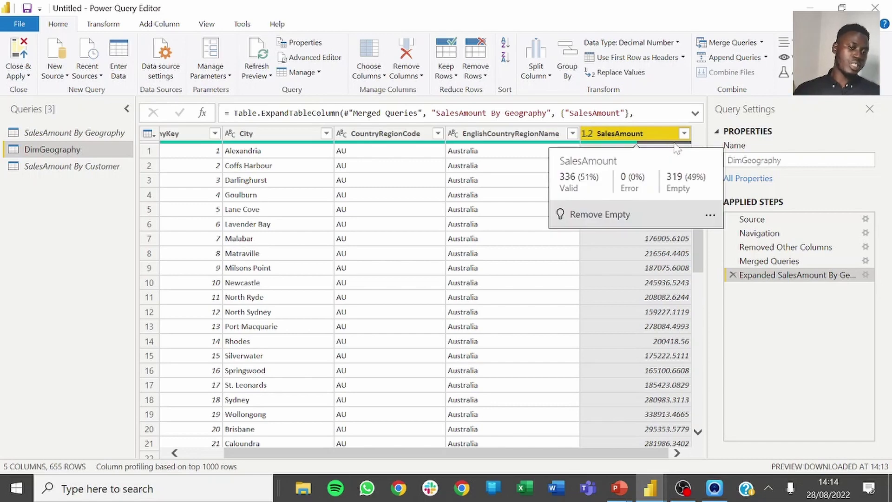
{"action": "left_click", "coordinate": [684, 133]}
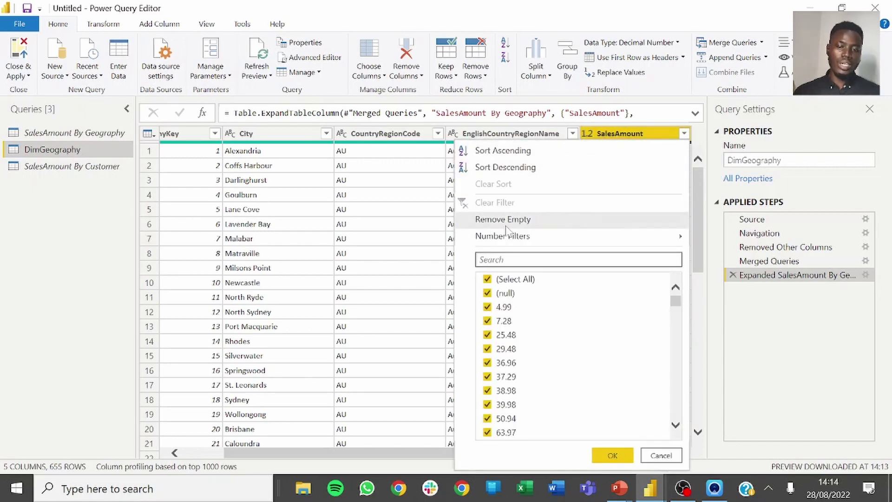
{"action": "left_click", "coordinate": [683, 134]}
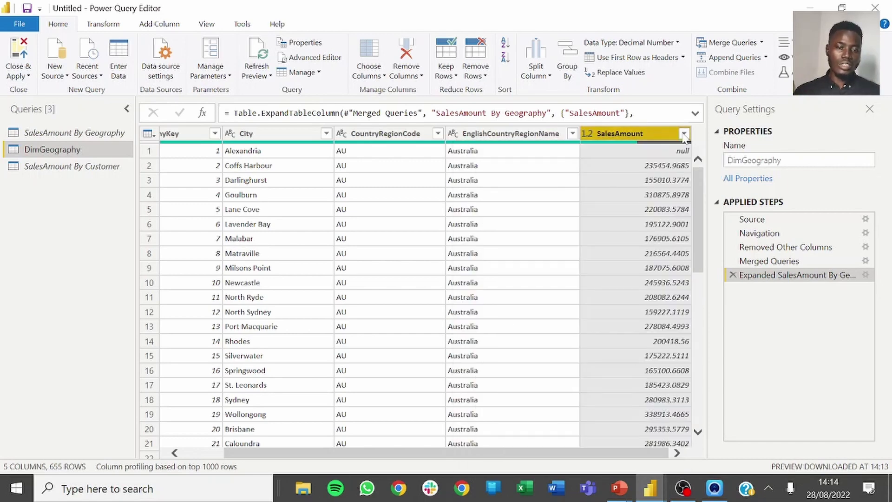
{"action": "left_click", "coordinate": [684, 133]}
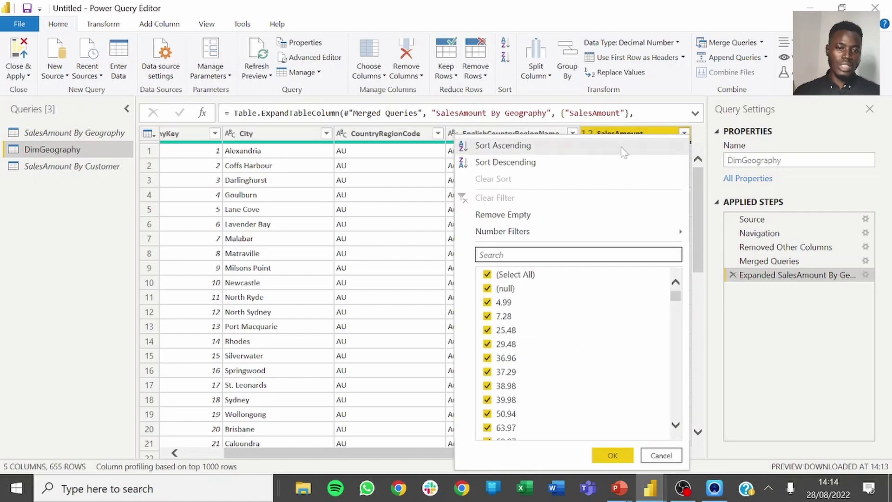
{"action": "left_click", "coordinate": [498, 217]}
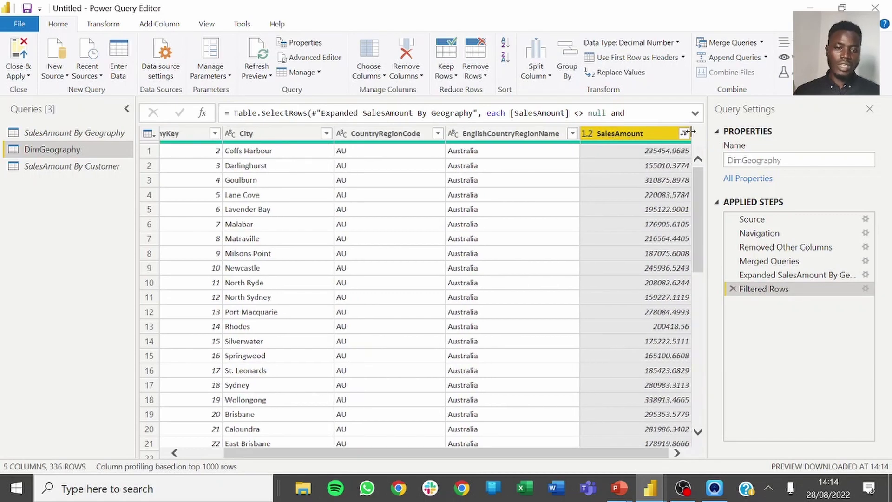
Rewrite the filter formula as [SalesAmount] = null or [SalesAmount] = ""
{"action": "left_click", "coordinate": [694, 114]}
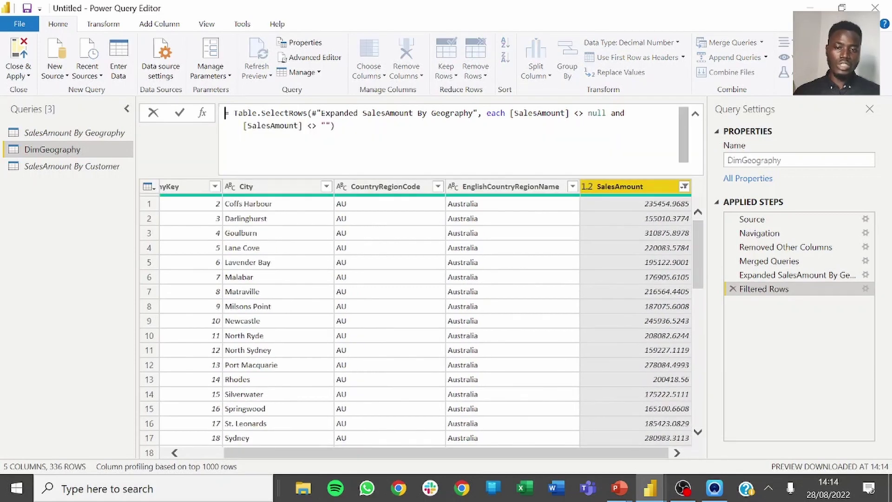
{"action": "left_click", "coordinate": [584, 113]}
{"action": "key", "text": "BackSpace"}
{"action": "key", "text": "BackSpace"}
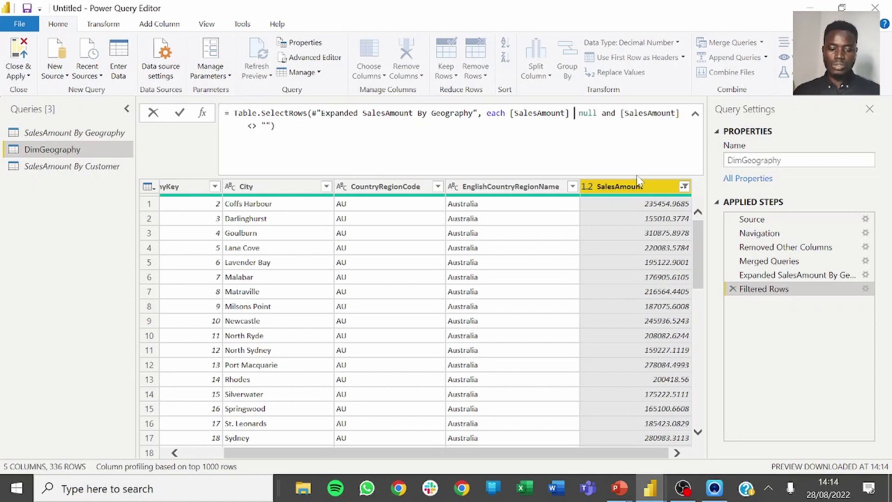
{"action": "type", "text": "="}
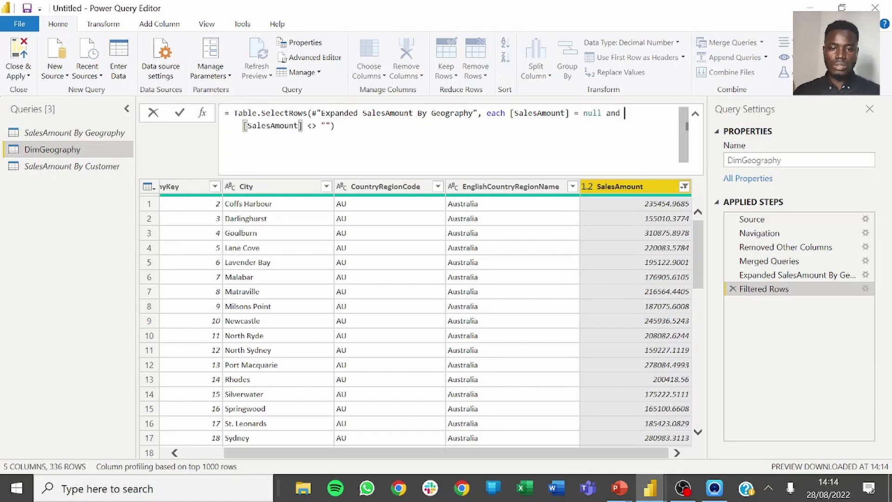
{"action": "left_click", "coordinate": [621, 112]}
{"action": "key", "text": "BackSpace"}
{"action": "key", "text": "BackSpace"}
{"action": "key", "text": "BackSpace"}
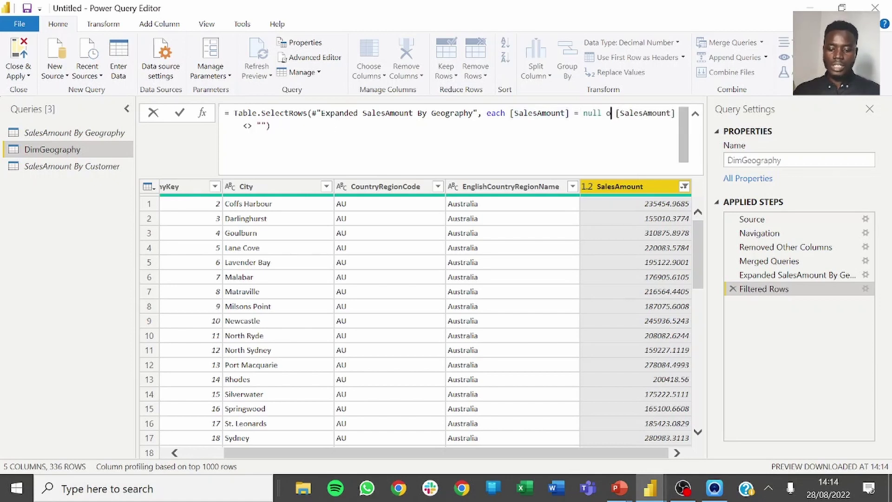
{"action": "type", "text": "or"}
{"action": "left_click", "coordinate": [277, 125]}
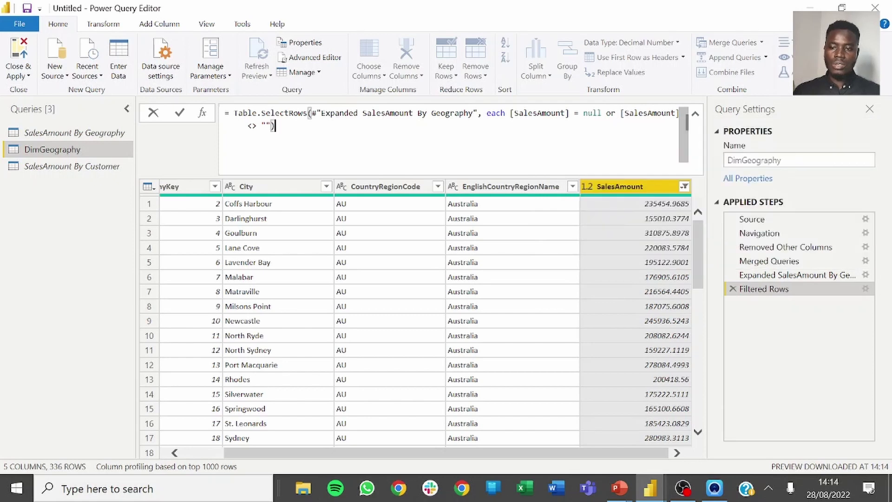
{"action": "left_click", "coordinate": [256, 126]}
{"action": "key", "text": "BackSpace"}
{"action": "key", "text": "BackSpace"}
{"action": "type", "text": "="}
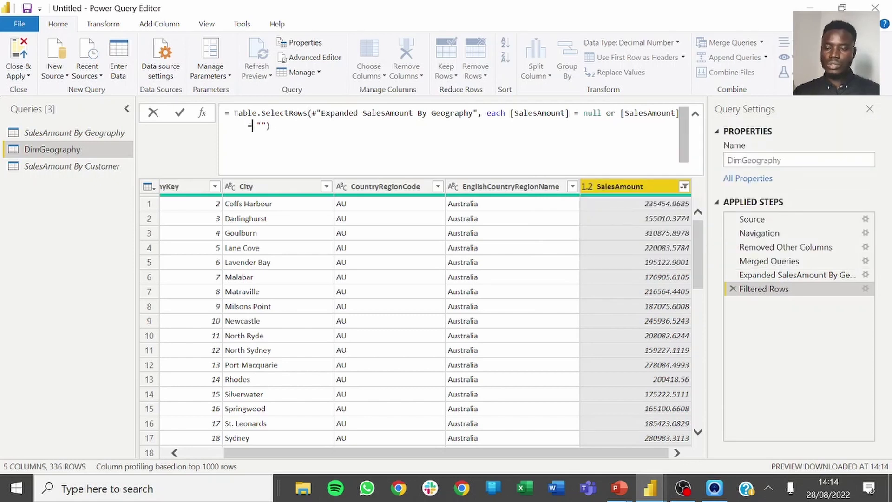
{"action": "key", "text": "Return"}
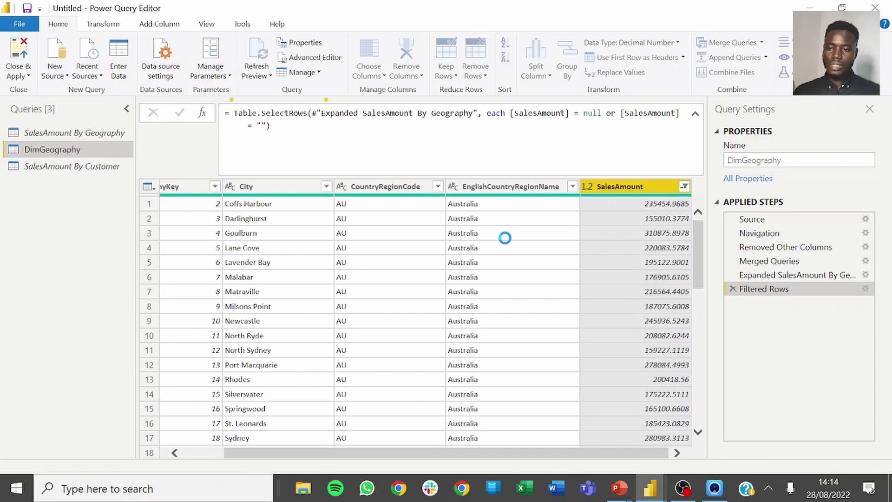
{"action": "left_click_drag", "start_coordinate": [504, 454], "coordinate": [652, 441]}
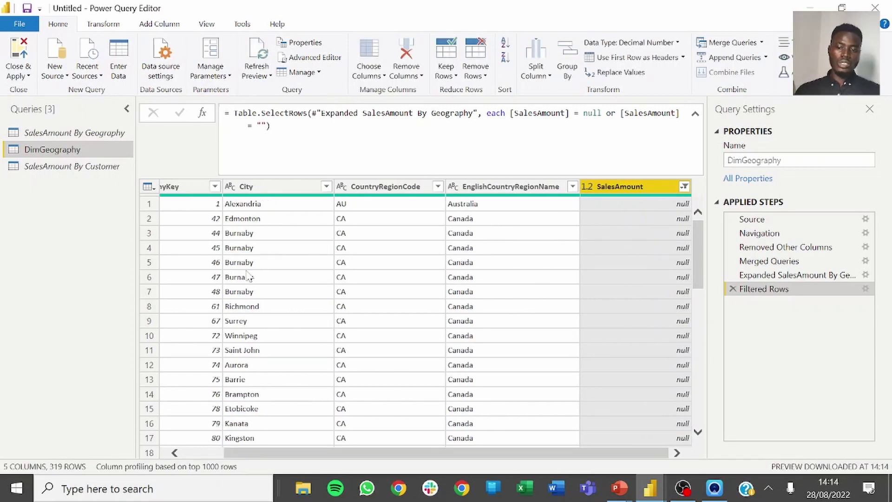
{"action": "scroll", "coordinate": [248, 276], "scroll_direction": "down", "scroll_amount": 6}
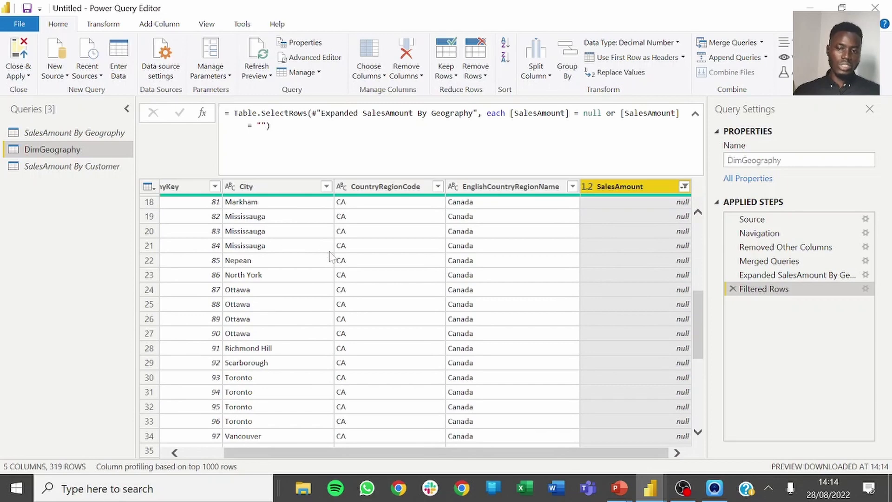
{"action": "scroll", "coordinate": [405, 216], "scroll_direction": "down", "scroll_amount": 3}
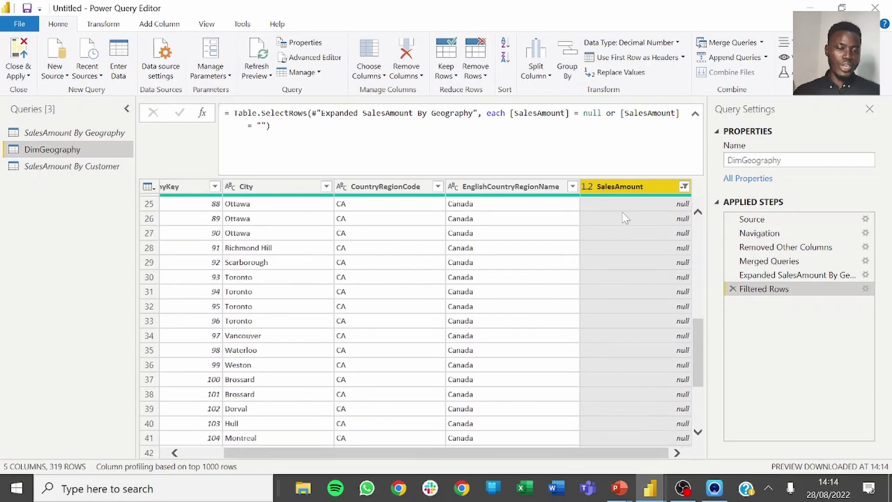
{"action": "scroll", "coordinate": [646, 316], "scroll_direction": "down", "scroll_amount": 6}
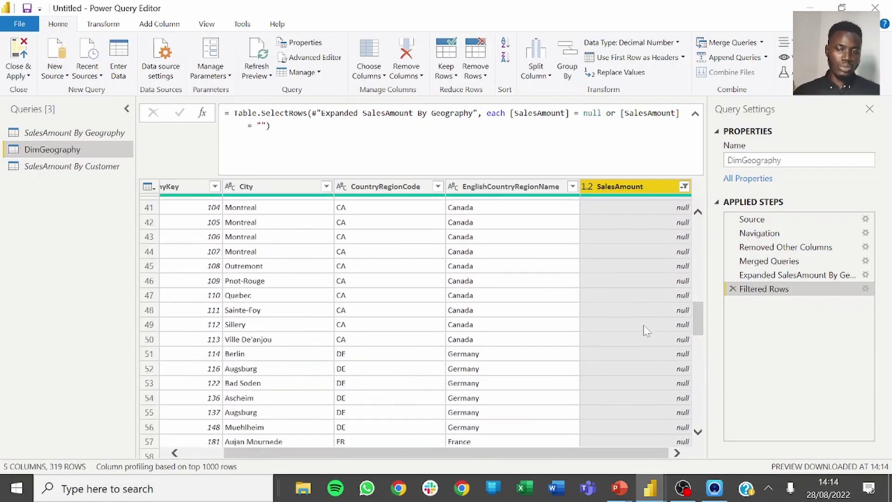
{"action": "scroll", "coordinate": [645, 325], "scroll_direction": "up", "scroll_amount": 6}
{"action": "scroll", "coordinate": [643, 325], "scroll_direction": "up", "scroll_amount": 8}
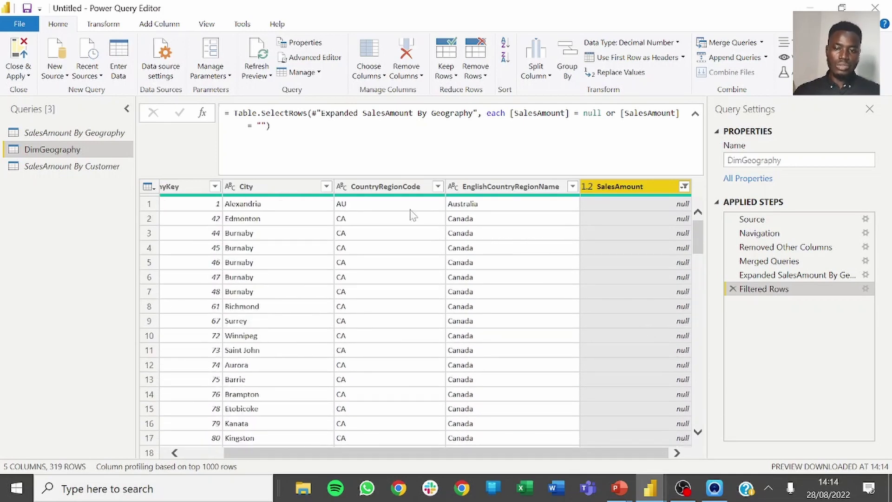
Sort the rows by CountryRegionCode ascending
{"action": "left_click", "coordinate": [343, 186]}
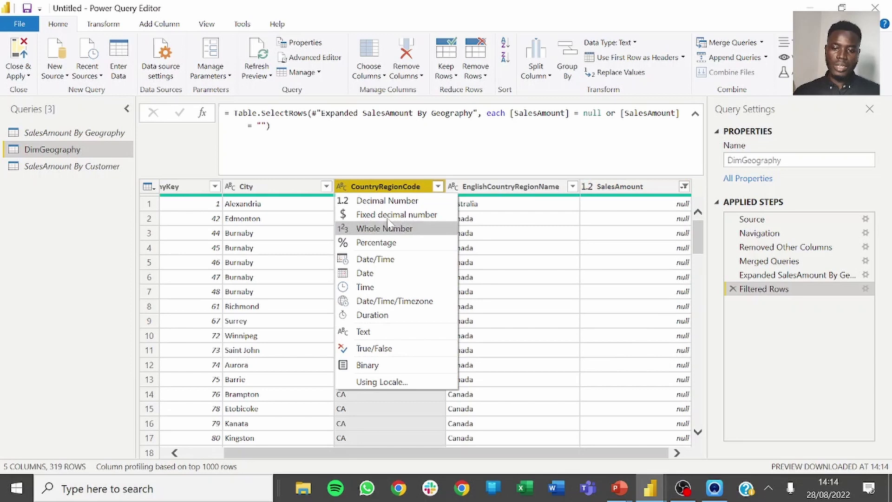
{"action": "left_click", "coordinate": [438, 186]}
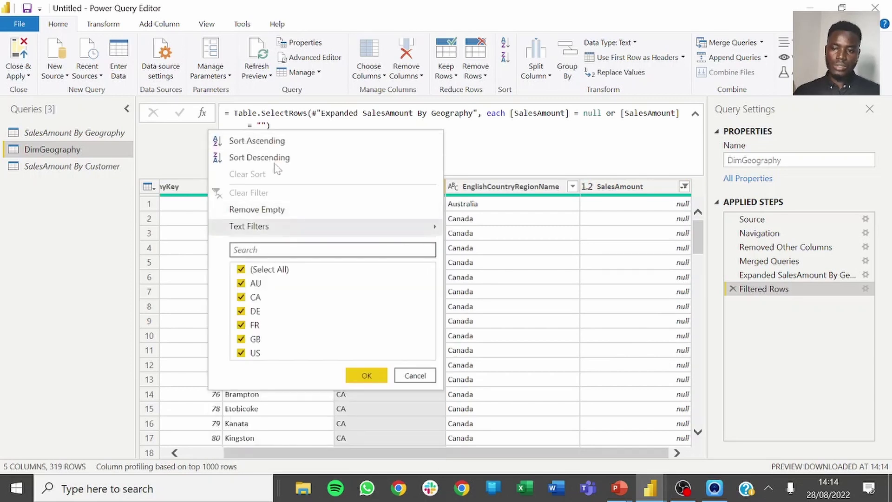
{"action": "left_click", "coordinate": [262, 142]}
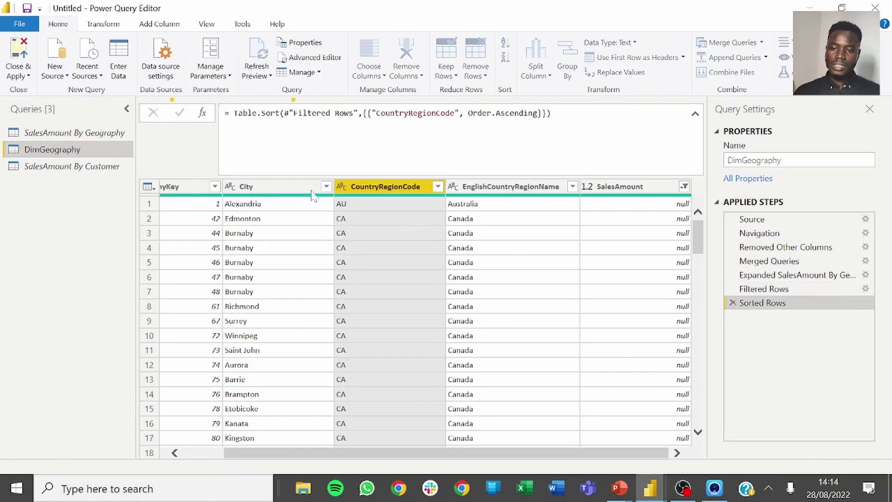
Add an ascending sort on City within each country code
{"action": "left_click", "coordinate": [339, 186]}
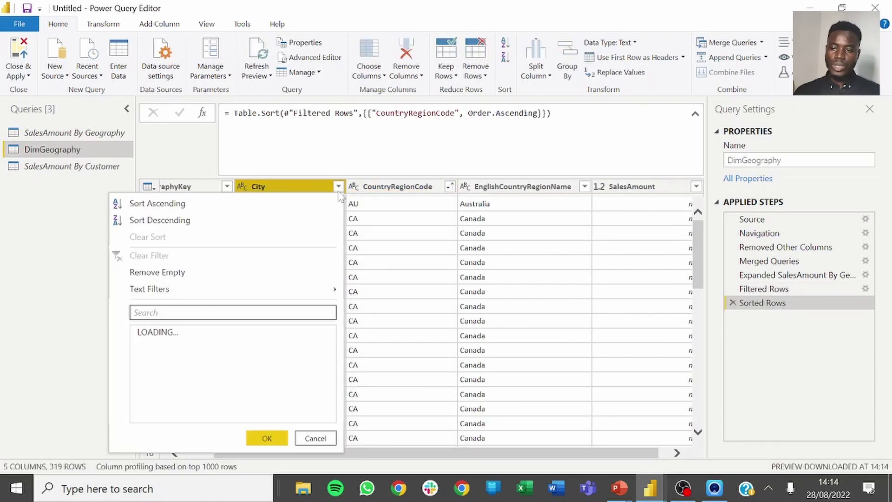
{"action": "left_click", "coordinate": [186, 208]}
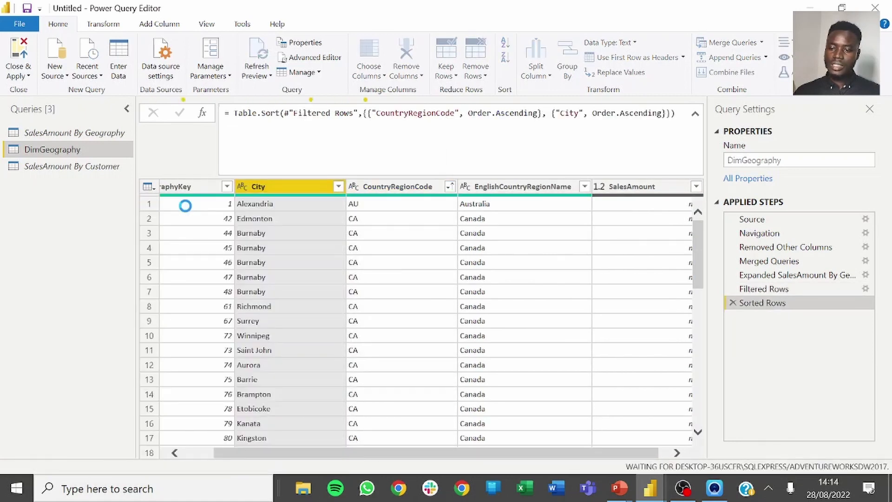
{"action": "left_click_drag", "start_coordinate": [433, 457], "coordinate": [607, 455]}
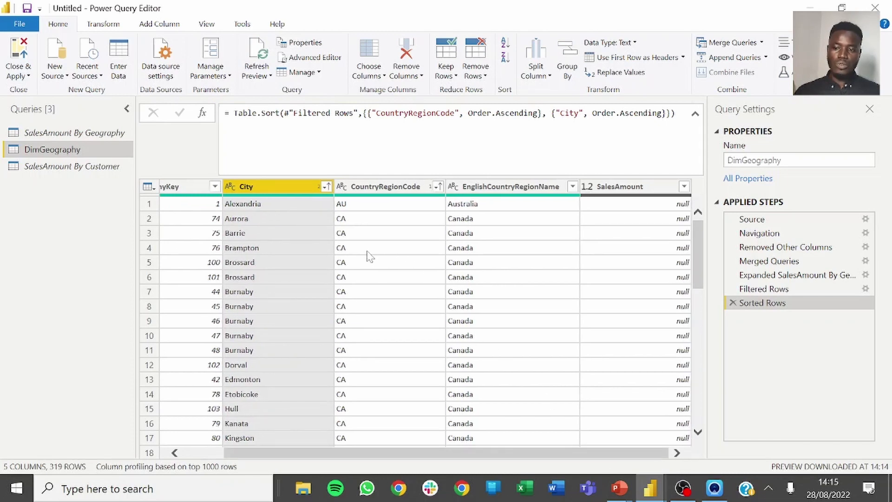
{"action": "left_click", "coordinate": [340, 113]}
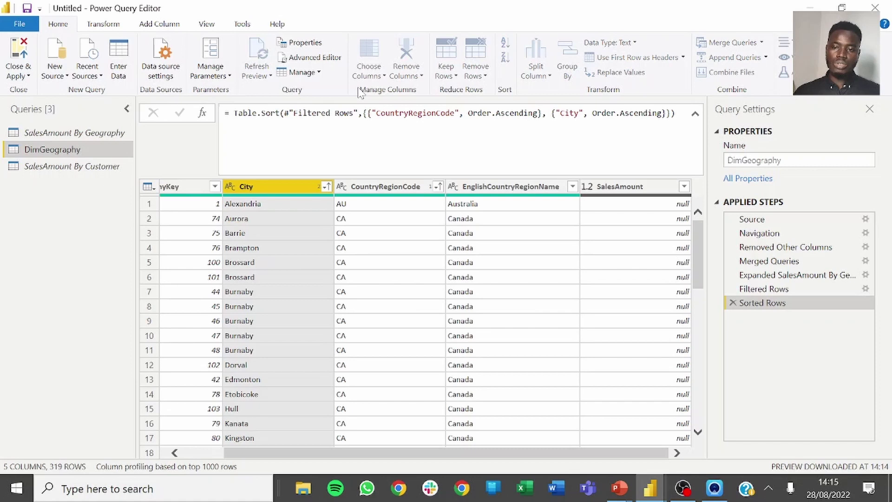
Drop GeographyKey and SalesAmount, keeping City, CountryRegionCode and EnglishCountryRegionName
{"action": "left_click", "coordinate": [370, 128]}
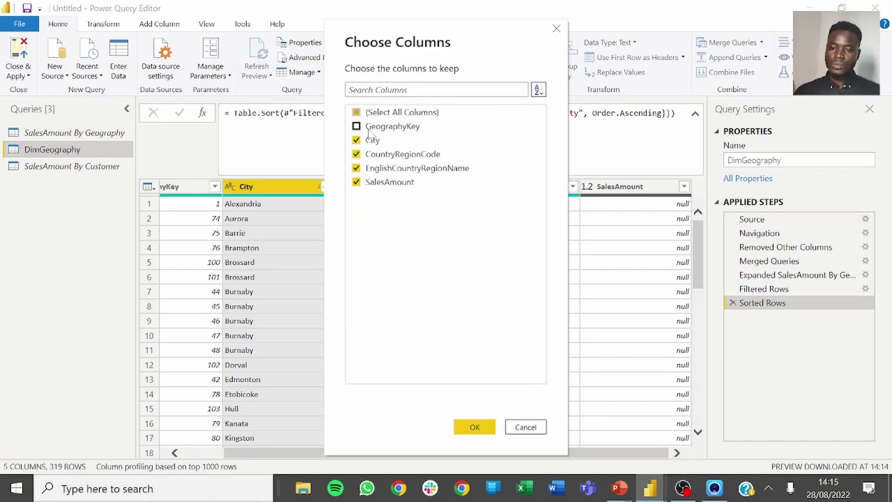
{"action": "left_click", "coordinate": [357, 182]}
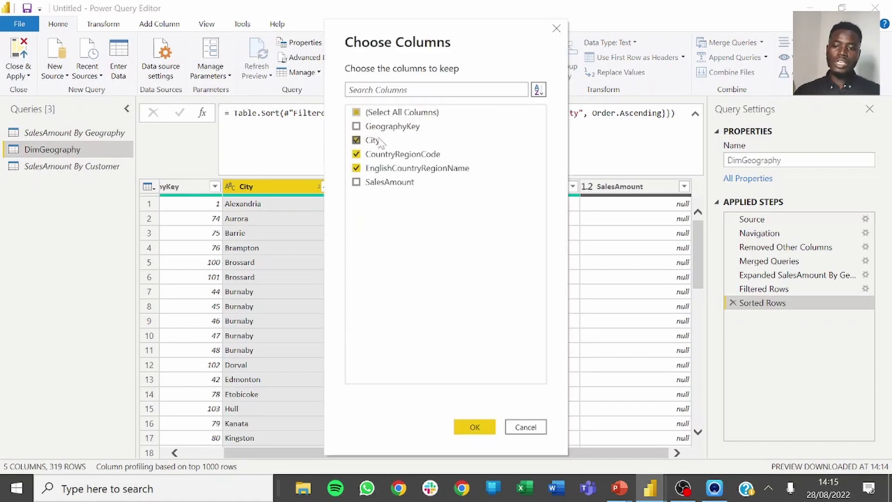
{"action": "left_click", "coordinate": [475, 427]}
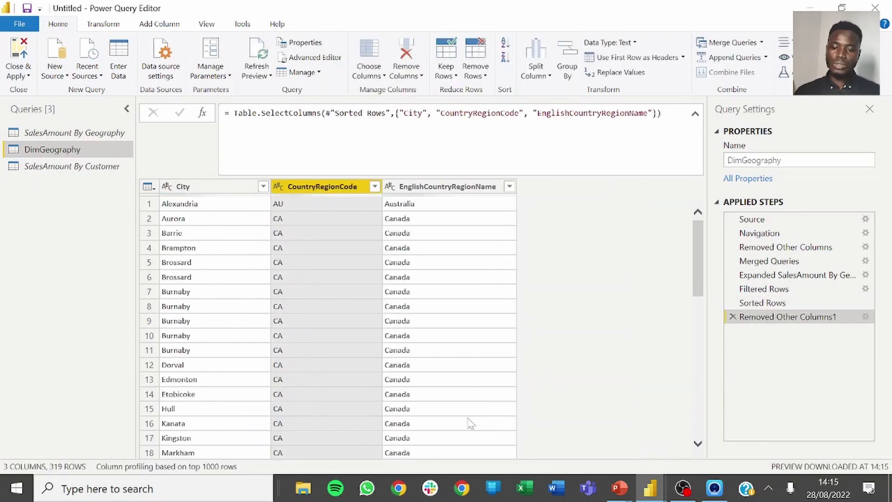
Review the native SQL query generated for the last applied step, then close it
{"action": "right_click", "coordinate": [787, 316]}
{"action": "left_click", "coordinate": [828, 438]}
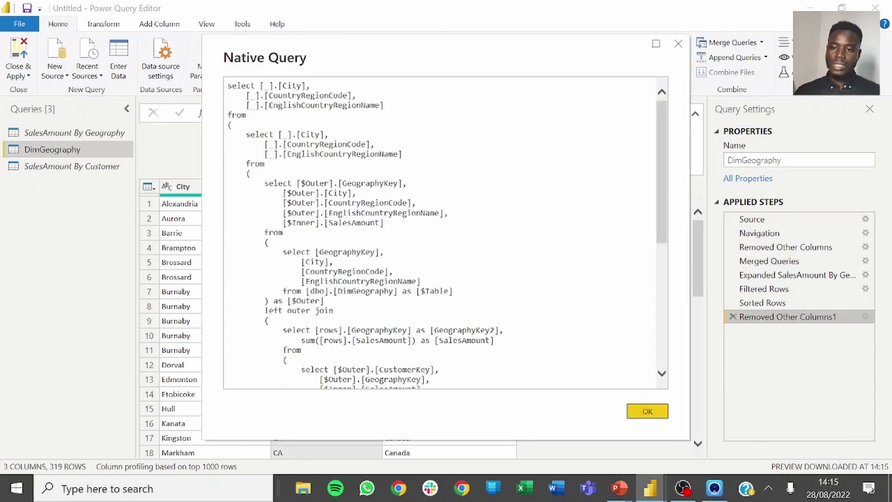
{"action": "scroll", "coordinate": [445, 233], "scroll_direction": "down", "scroll_amount": 9}
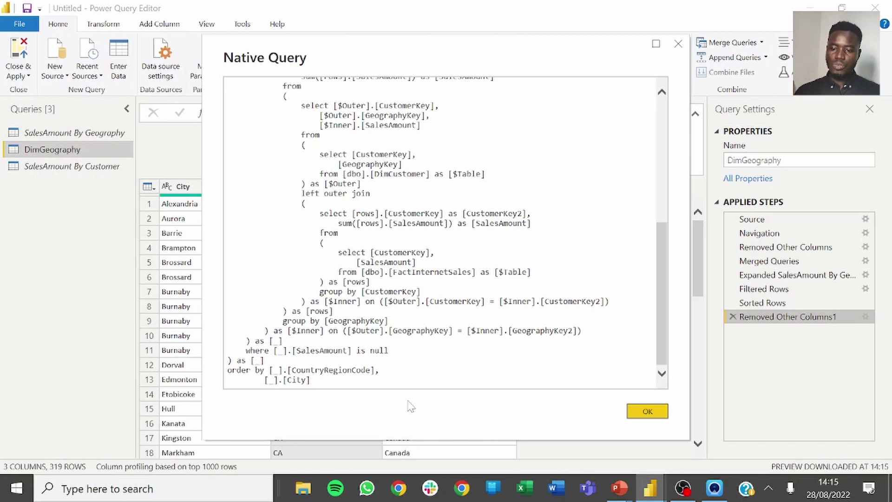
{"action": "left_click", "coordinate": [647, 412]}
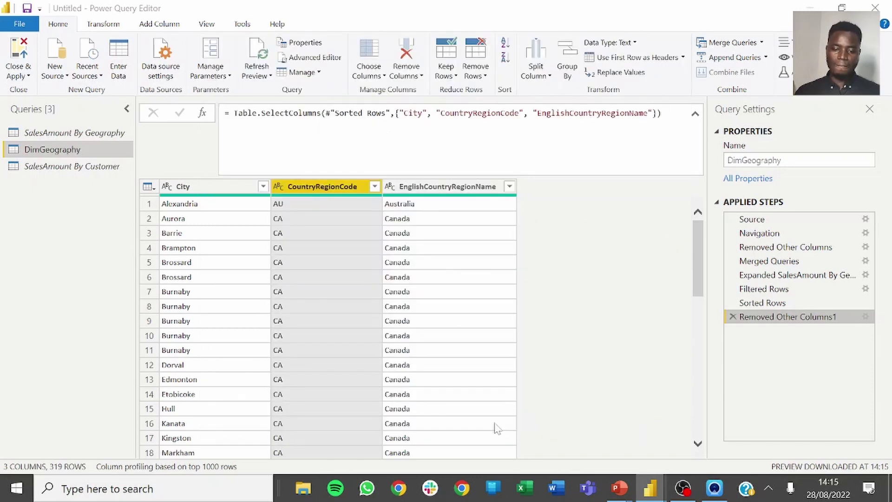